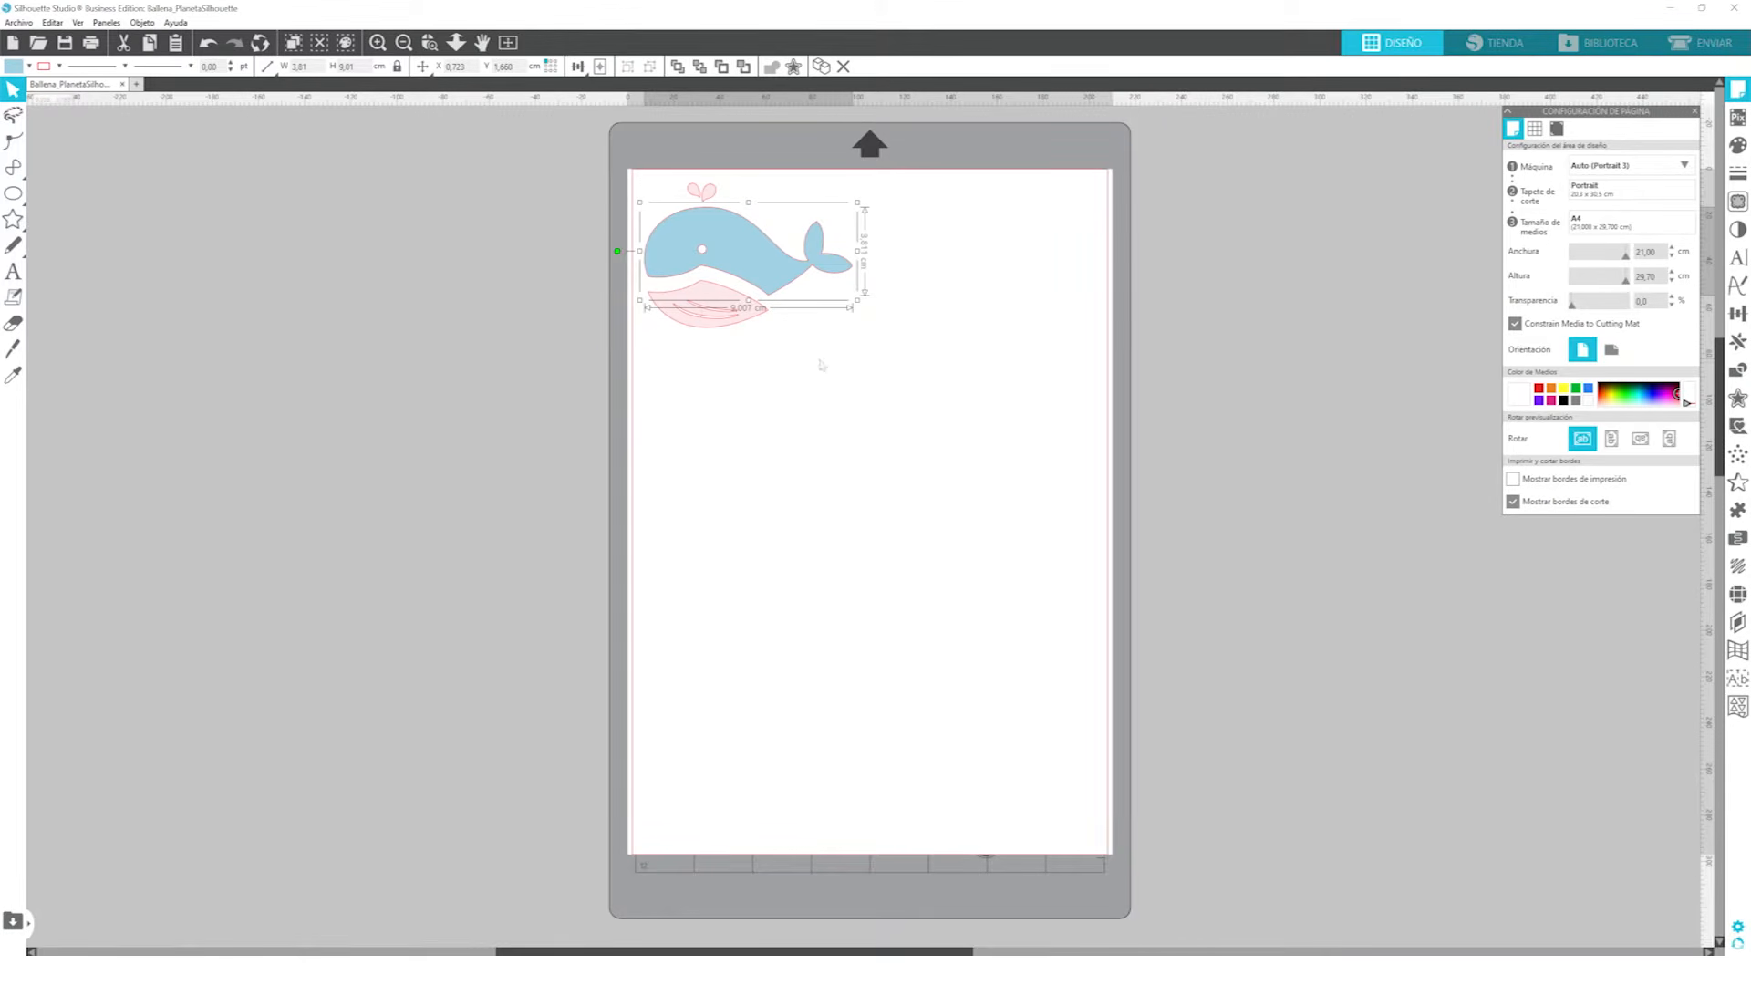
Undo the last moves of the whale pieces, and move the pink belly and water spout off the mat
left_click(209, 44)
left_click(209, 44)
left_click(209, 44)
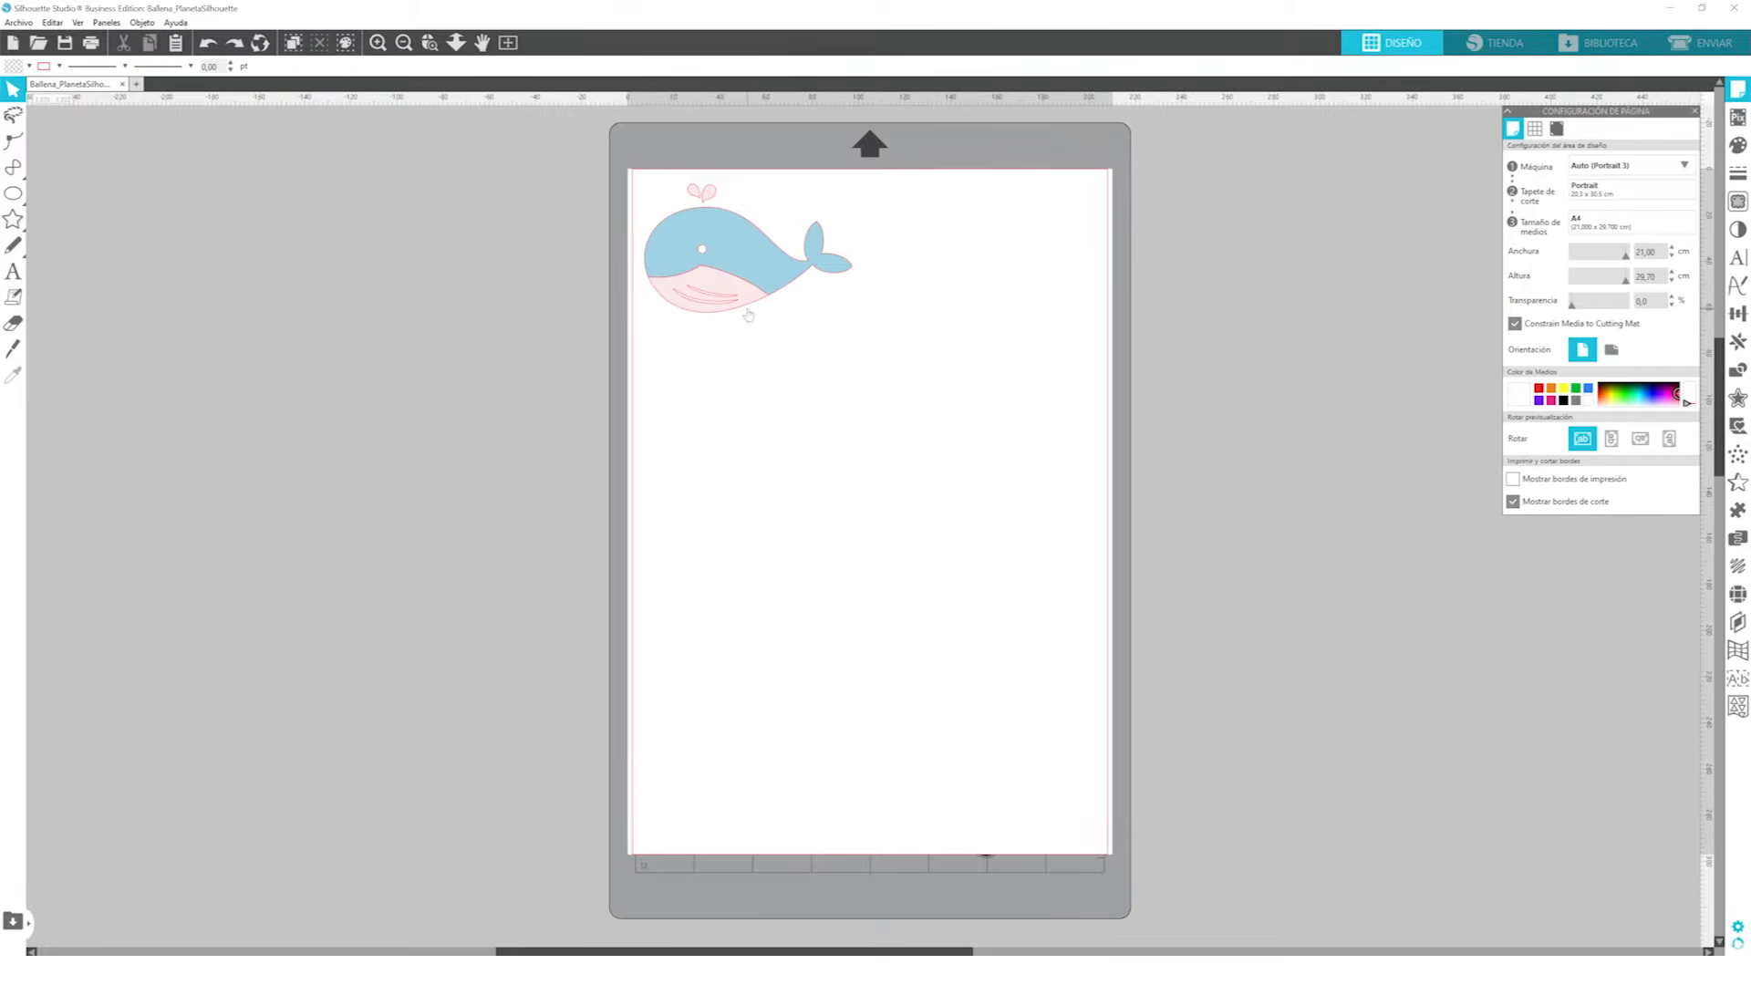
left_click_drag(725, 288, 557, 333)
left_click_drag(700, 191, 493, 205)
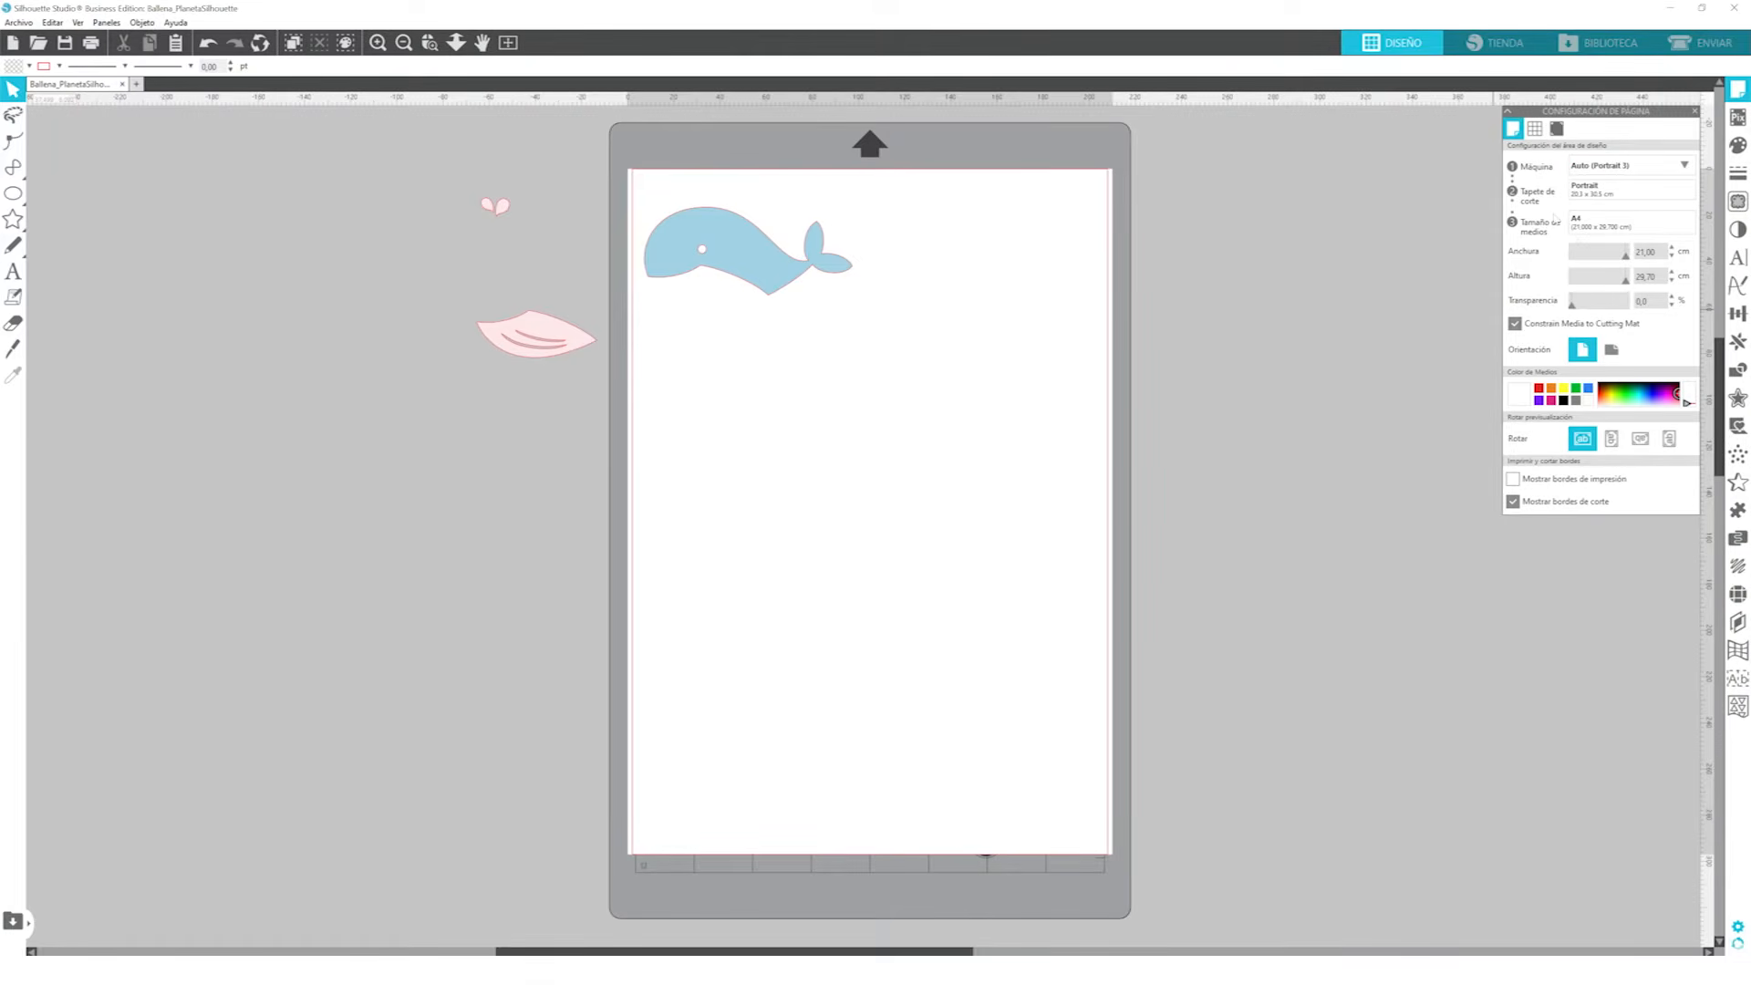
Resize the page to a custom 12.70 by 11.00 cm landscape area around the blue whale body
left_click_drag(1627, 263, 1588, 279)
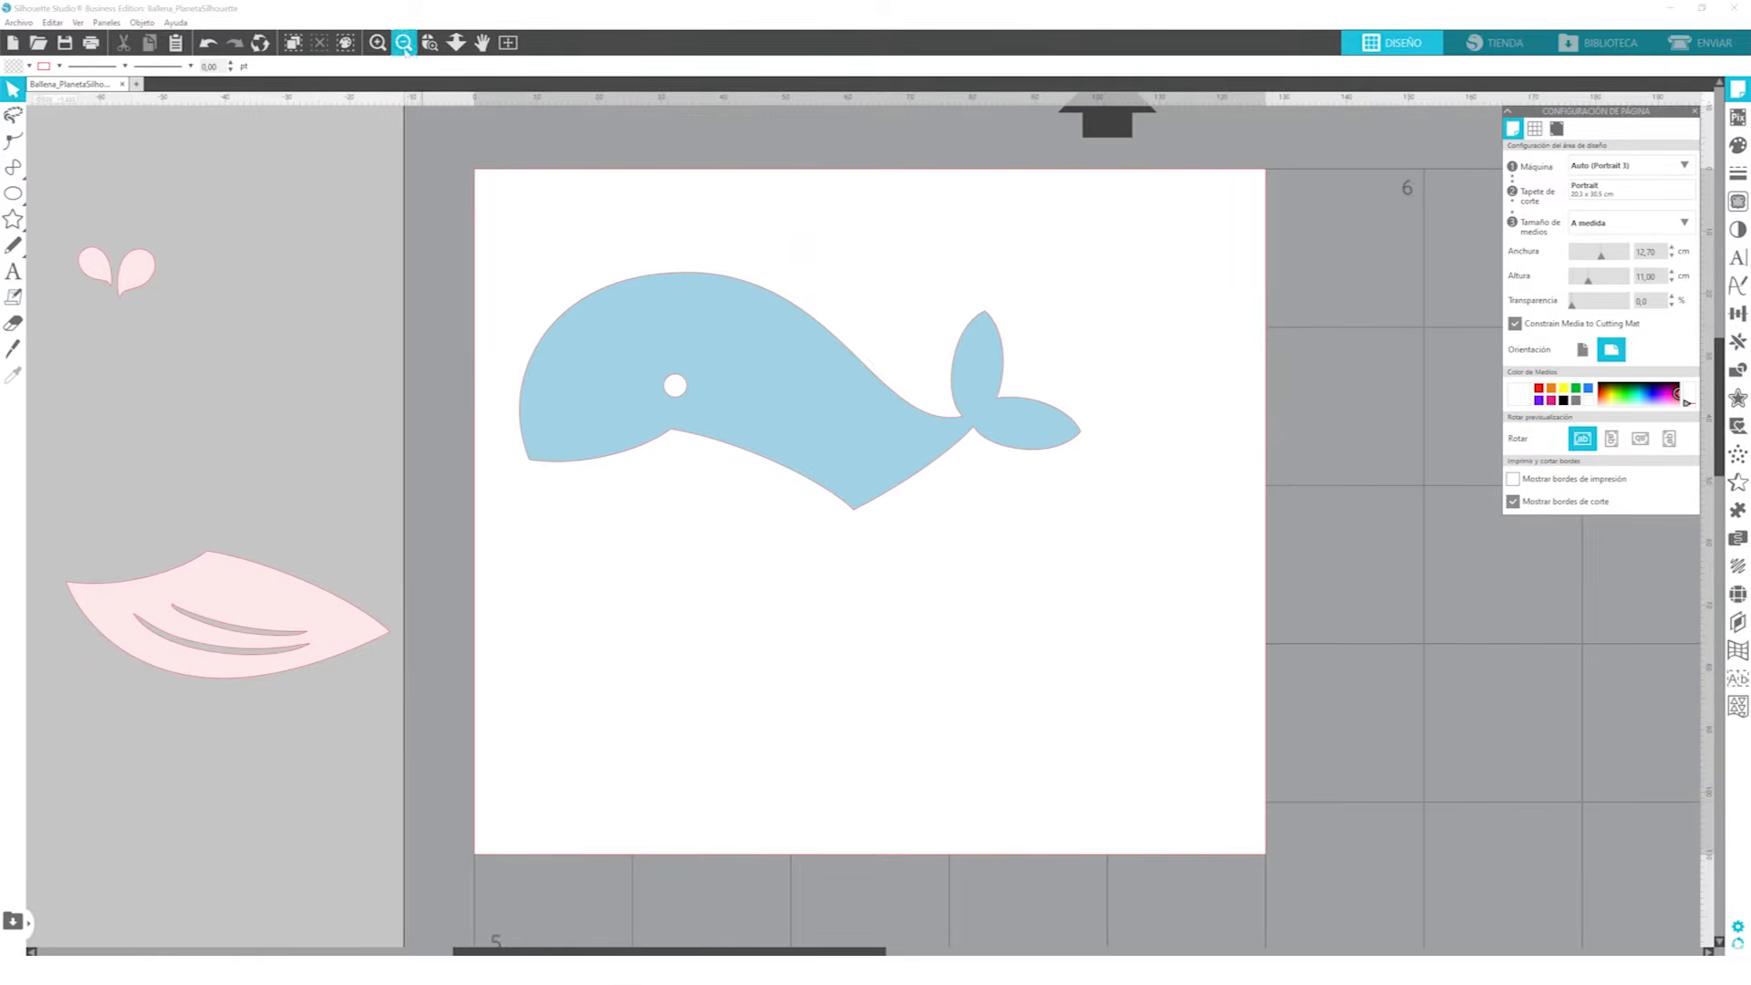
left_click(403, 42)
left_click(403, 42)
Move the pink belly back onto the lower part of the mat and set the media size to Auto (Carta)
left_click_drag(572, 561, 952, 904)
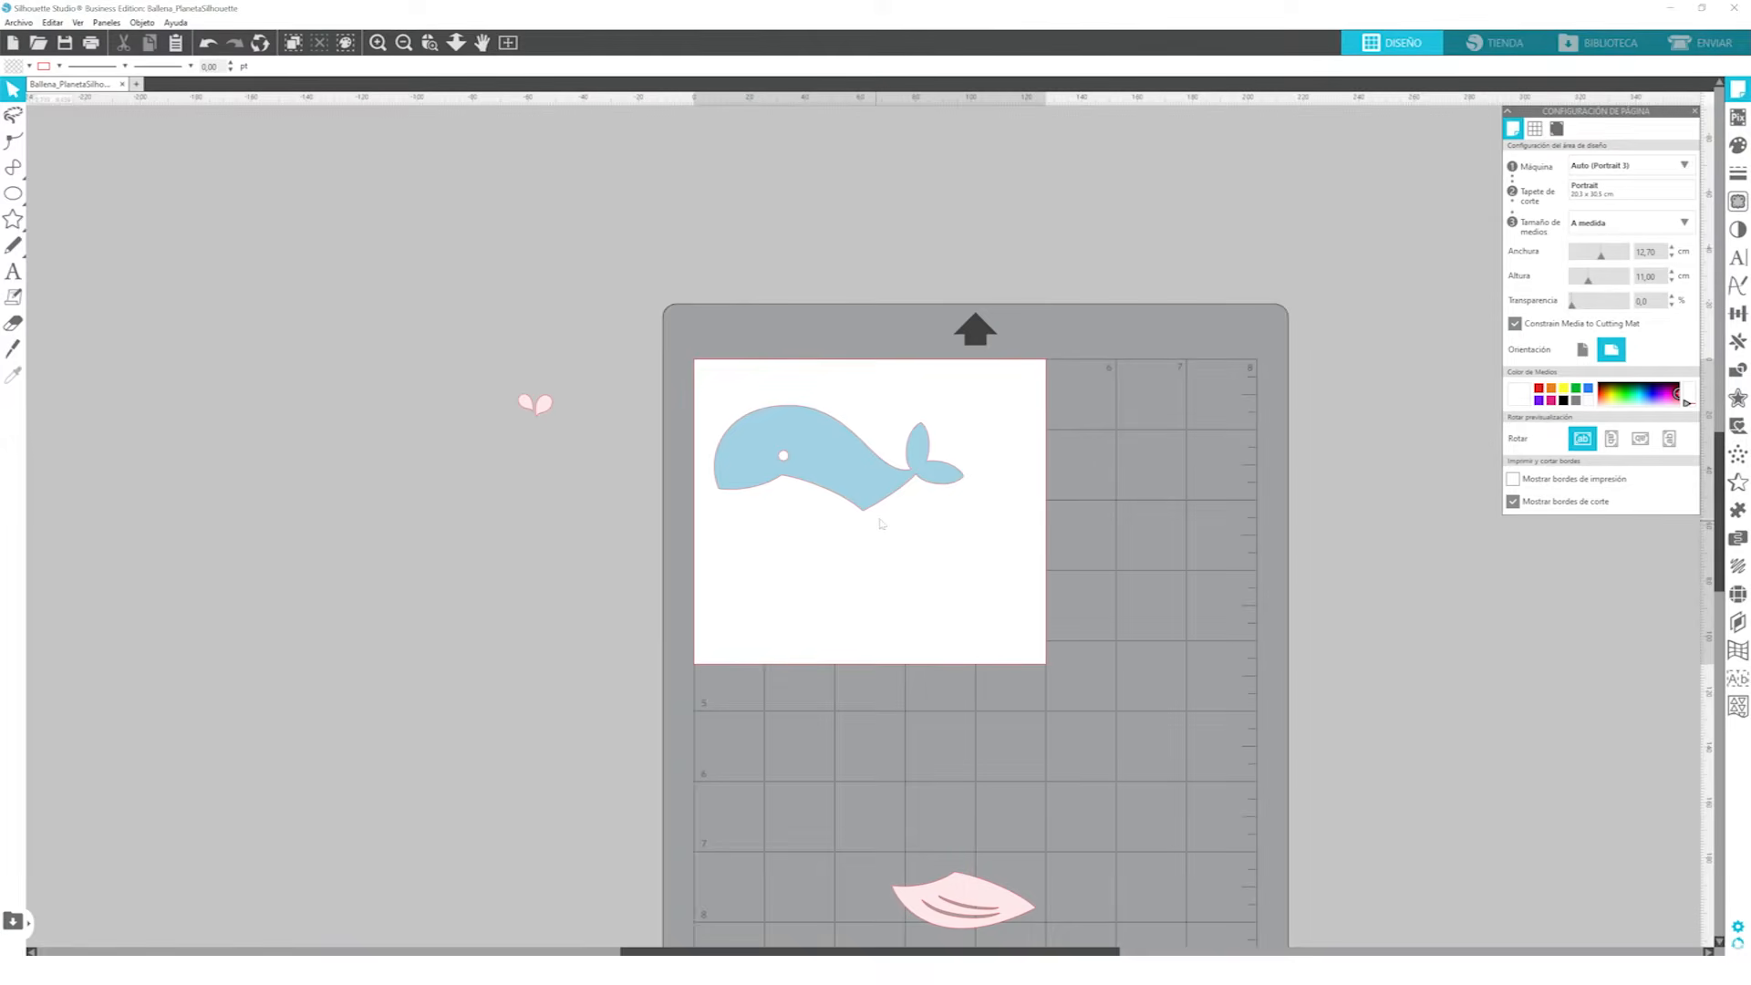
left_click(1602, 222)
left_click(904, 615)
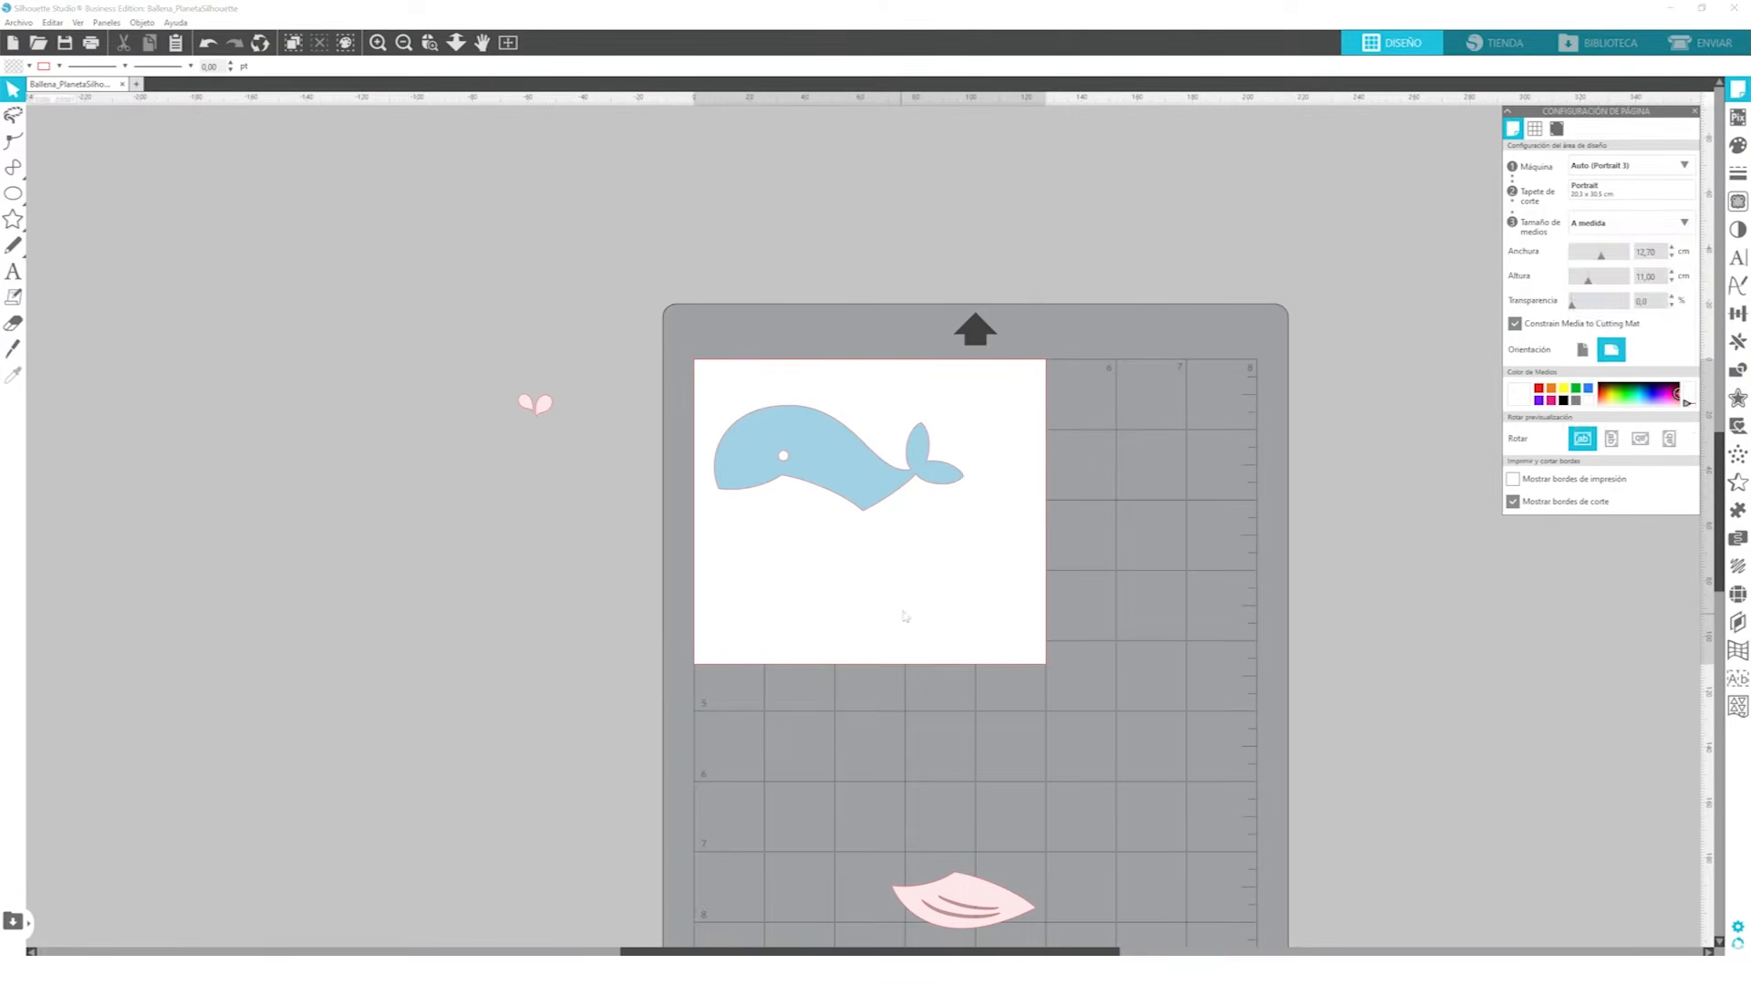
left_click(1620, 222)
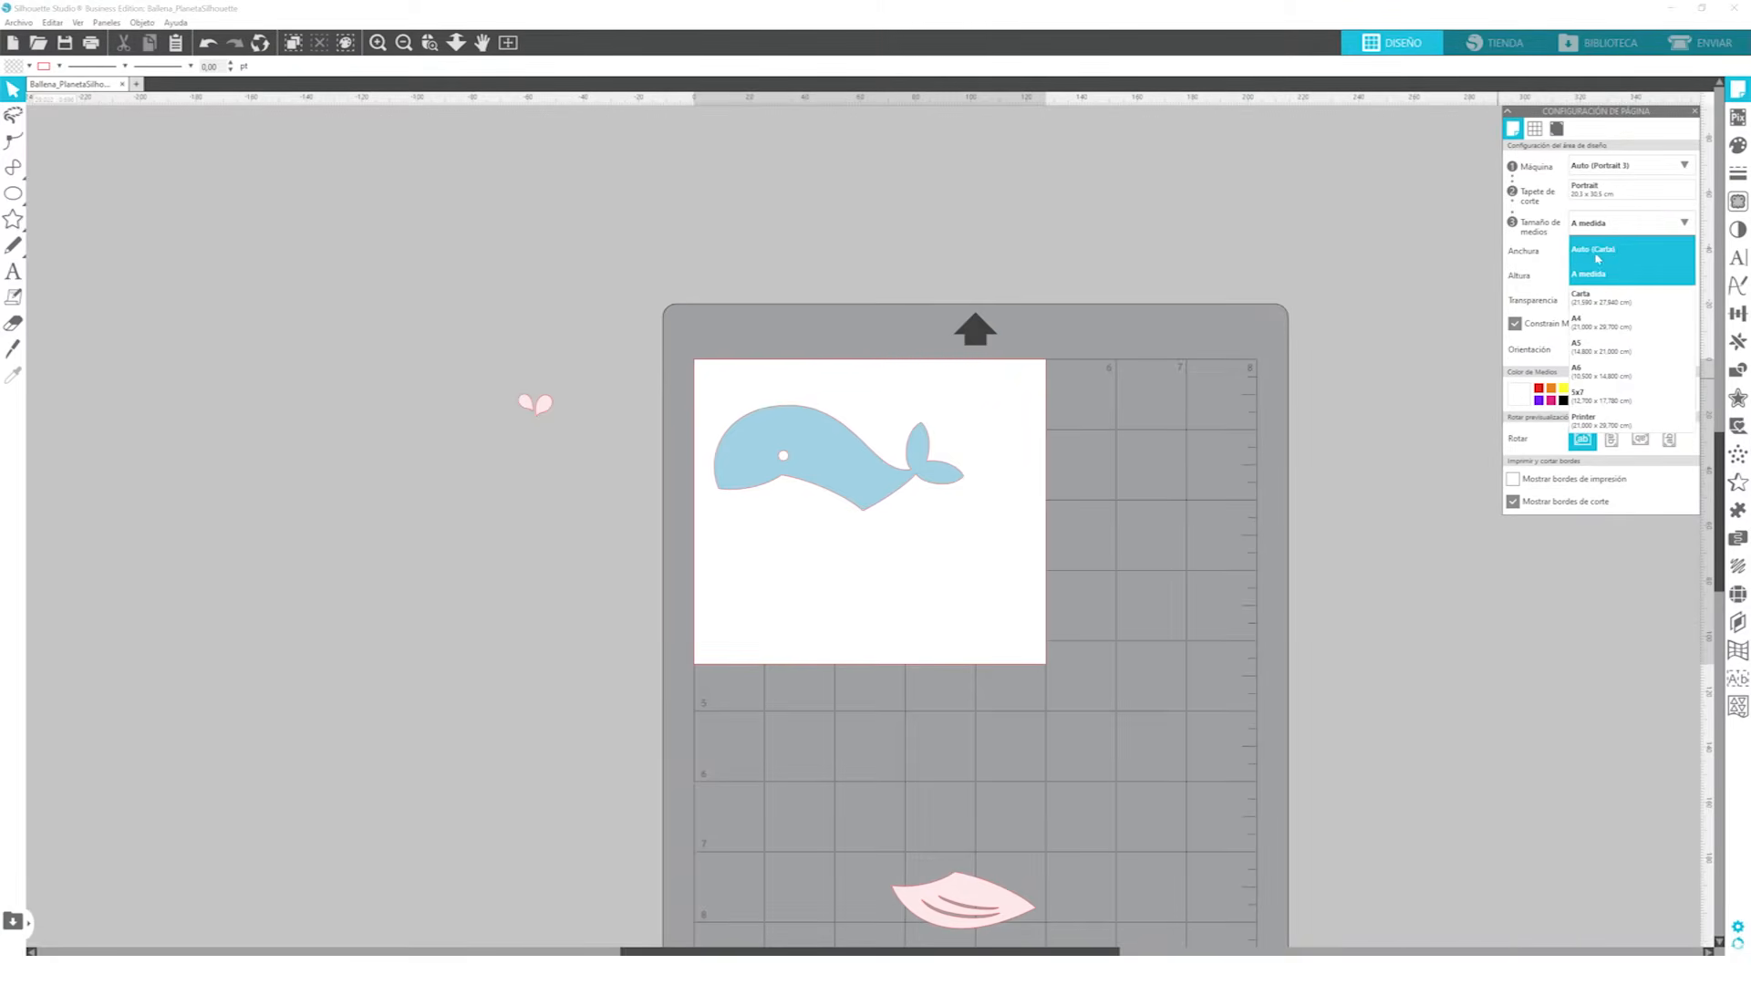
left_click(1611, 248)
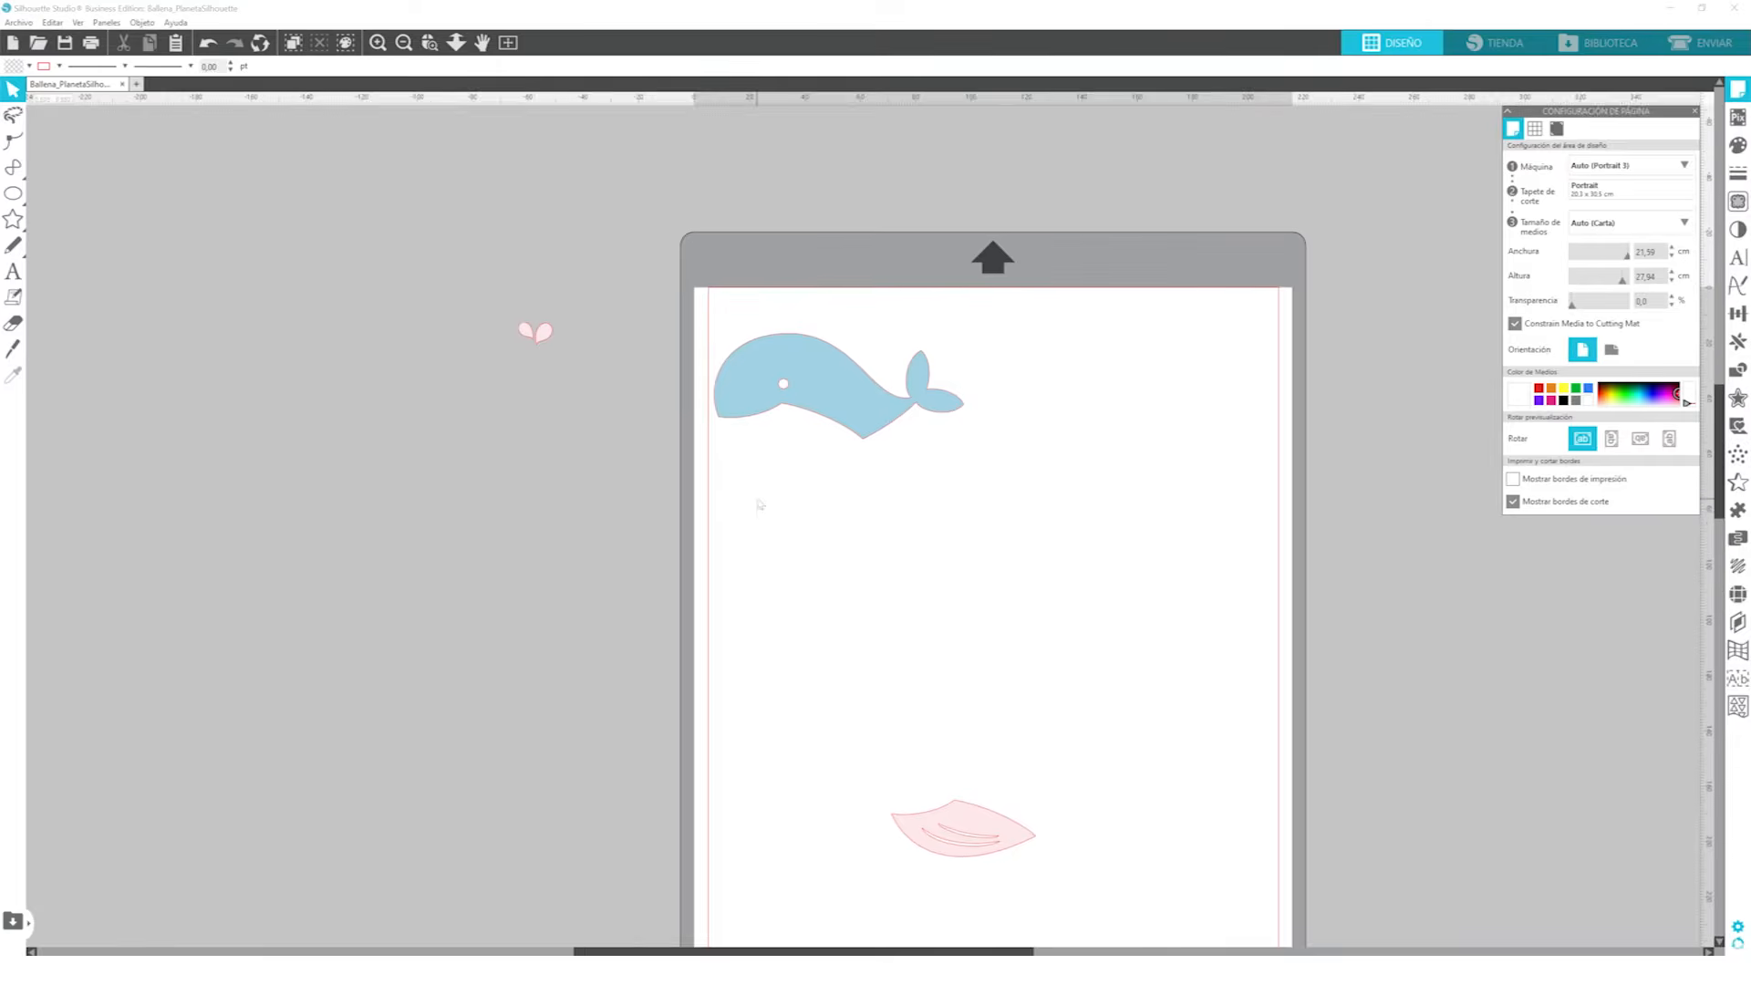
Move the blue whale body close to the page's upper-left corner and place the pink spout next to the belly
left_click_drag(802, 253, 809, 226)
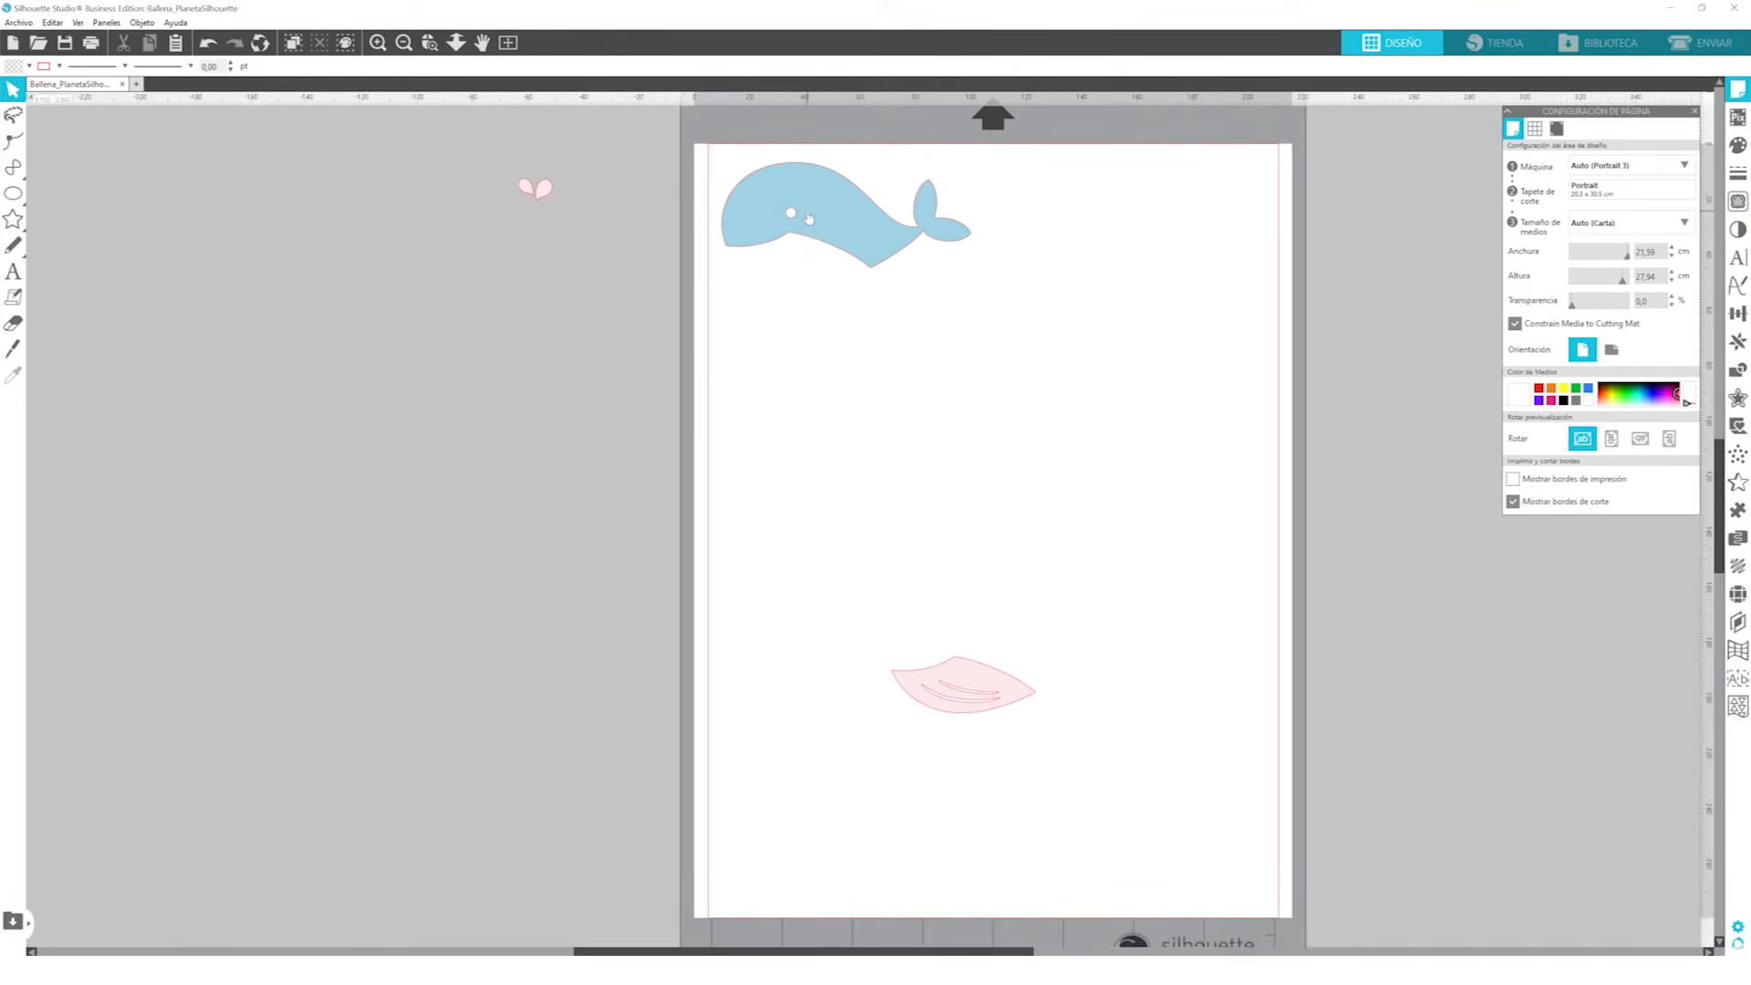
left_click(819, 231)
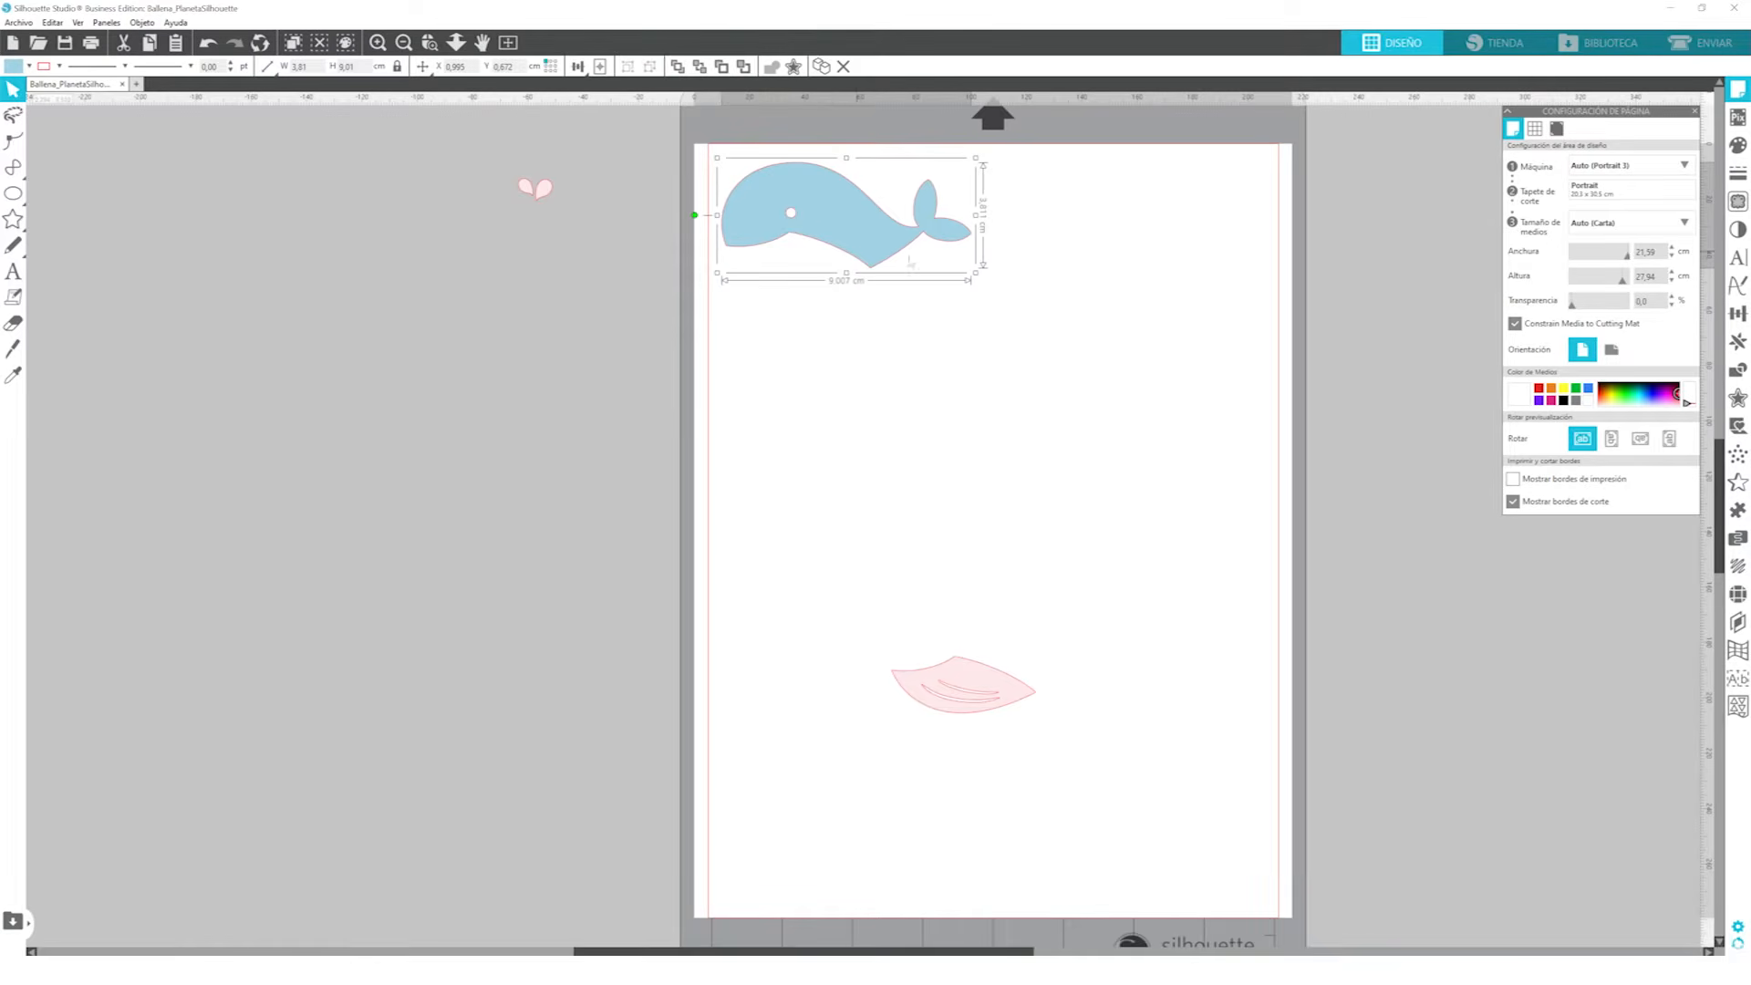
left_click_drag(539, 193, 931, 649)
left_click(629, 311)
Move the pink belly and spout together up and toward the page's left cut border
left_click_drag(818, 555, 1177, 887)
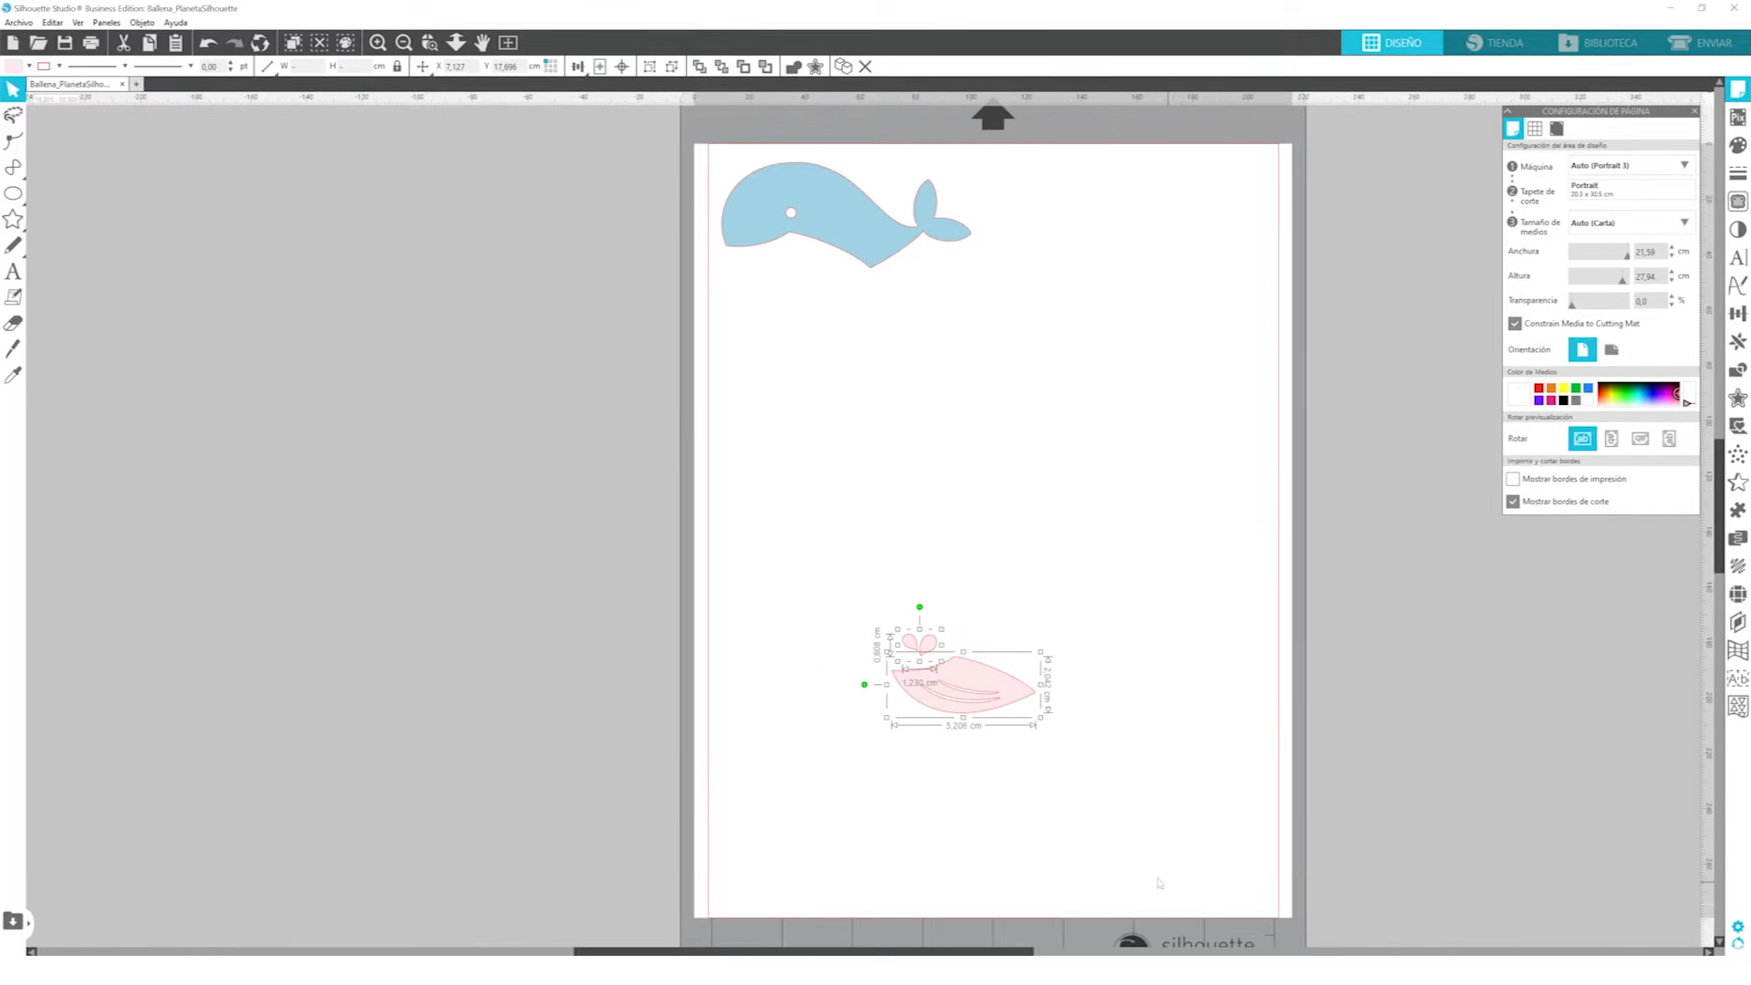
scroll(1140, 827, "down", 1)
scroll(1140, 827, "down", 1)
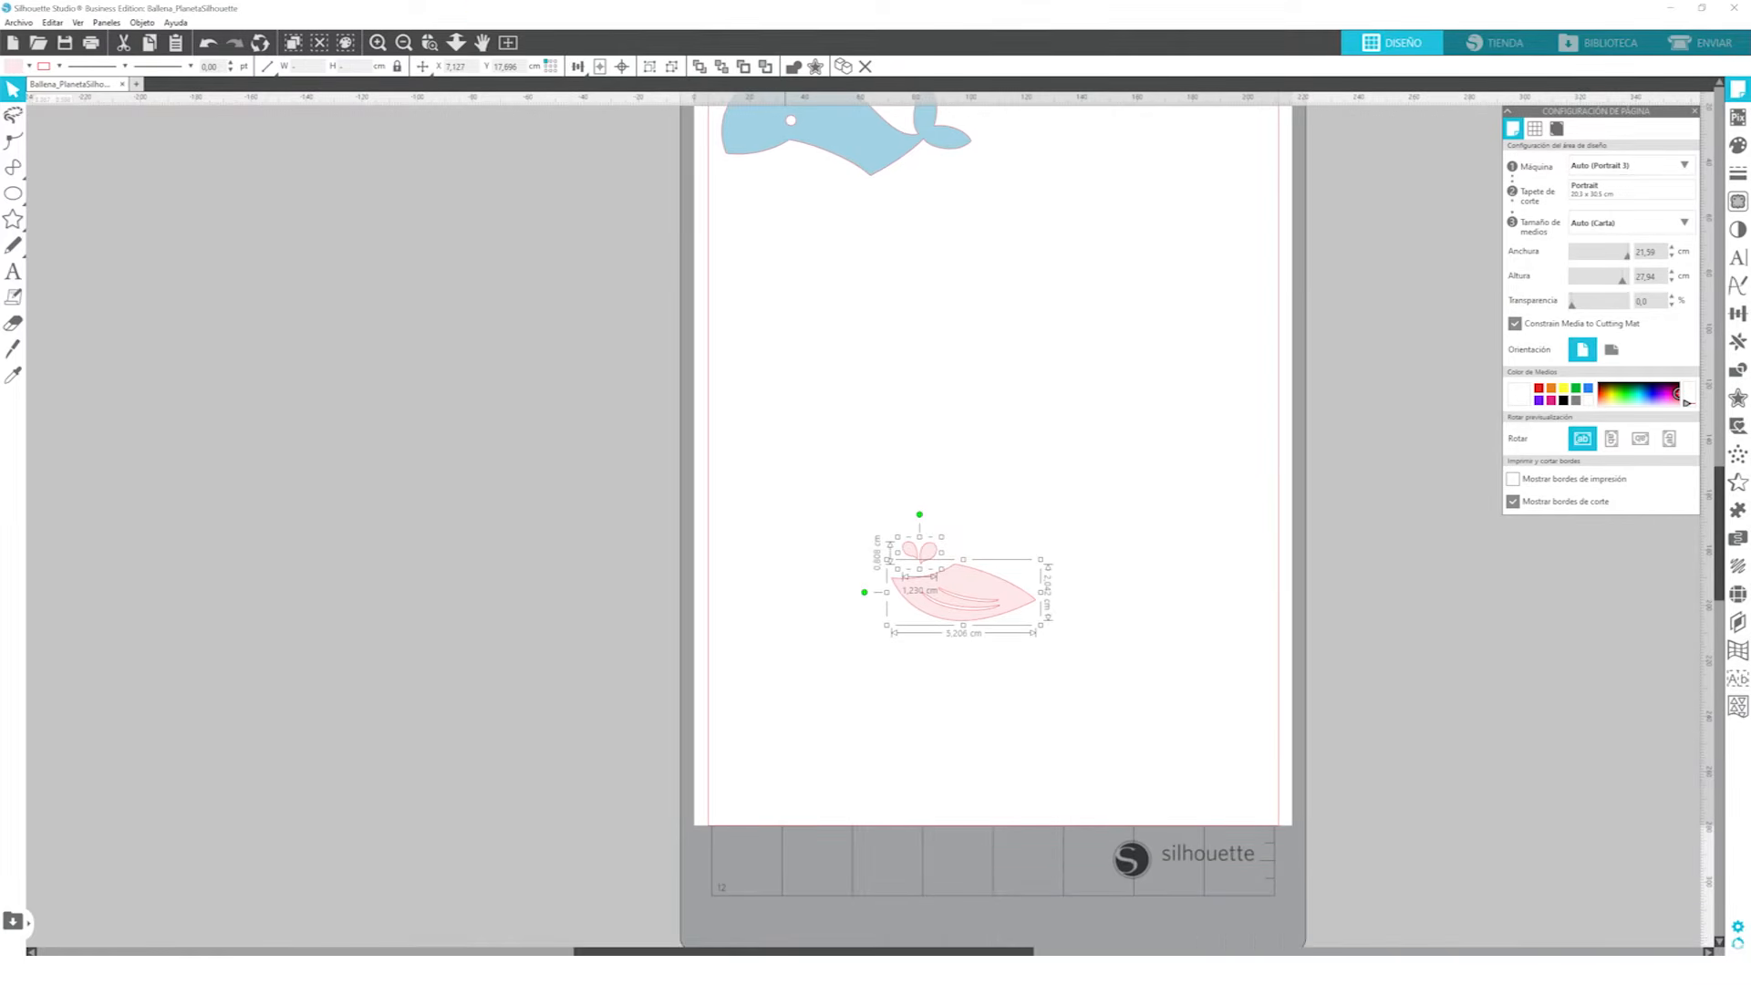
left_click(404, 43)
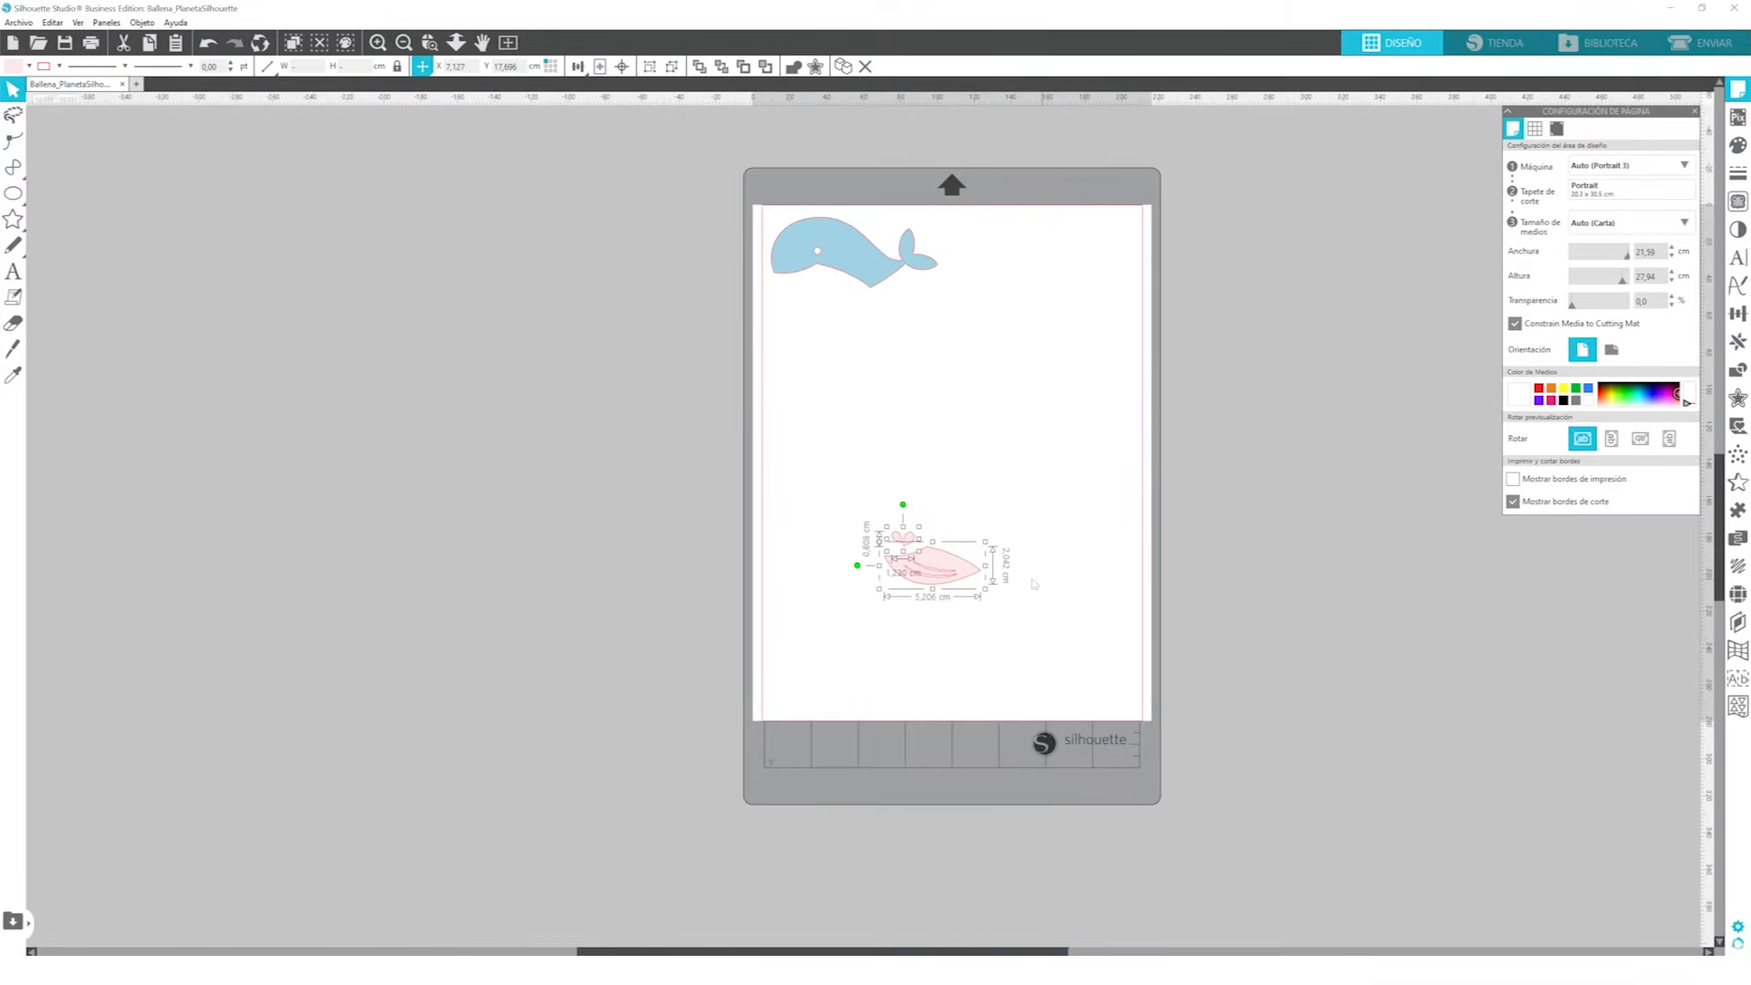
left_click_drag(951, 574, 853, 470)
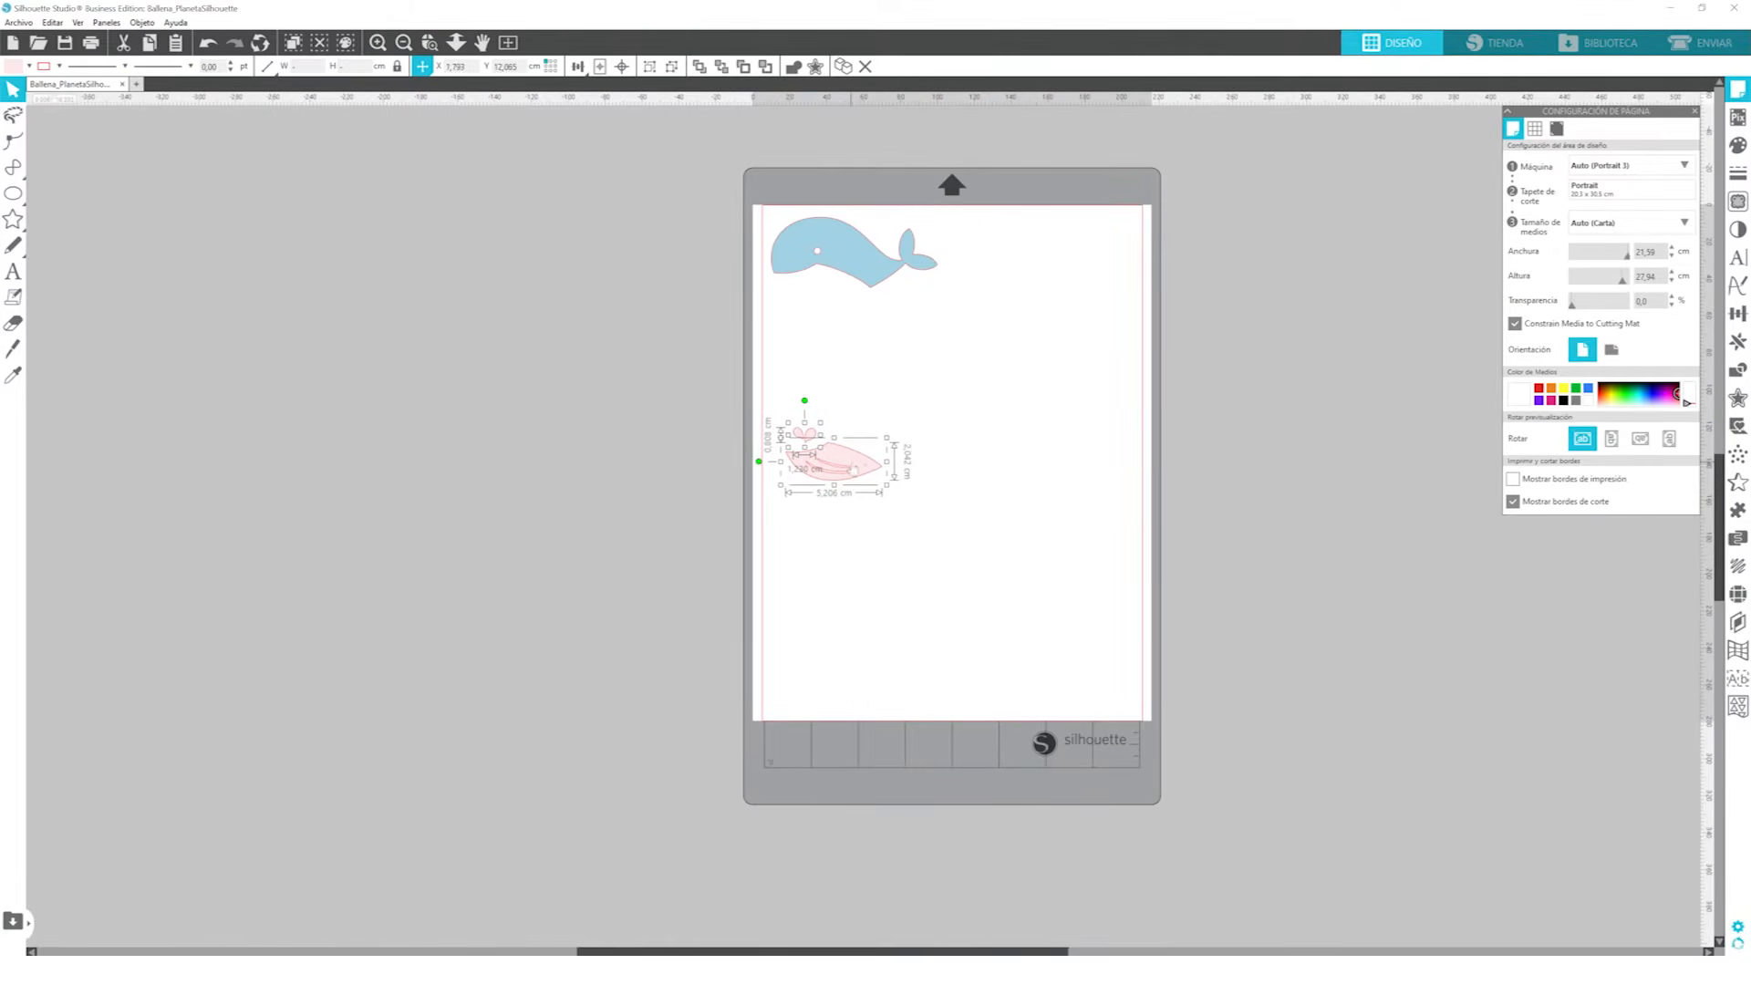
Set the page transparency to 33% and shift the pink pieces to the left cut border, about 11 cm down the page
left_click_drag(1570, 308, 1591, 310)
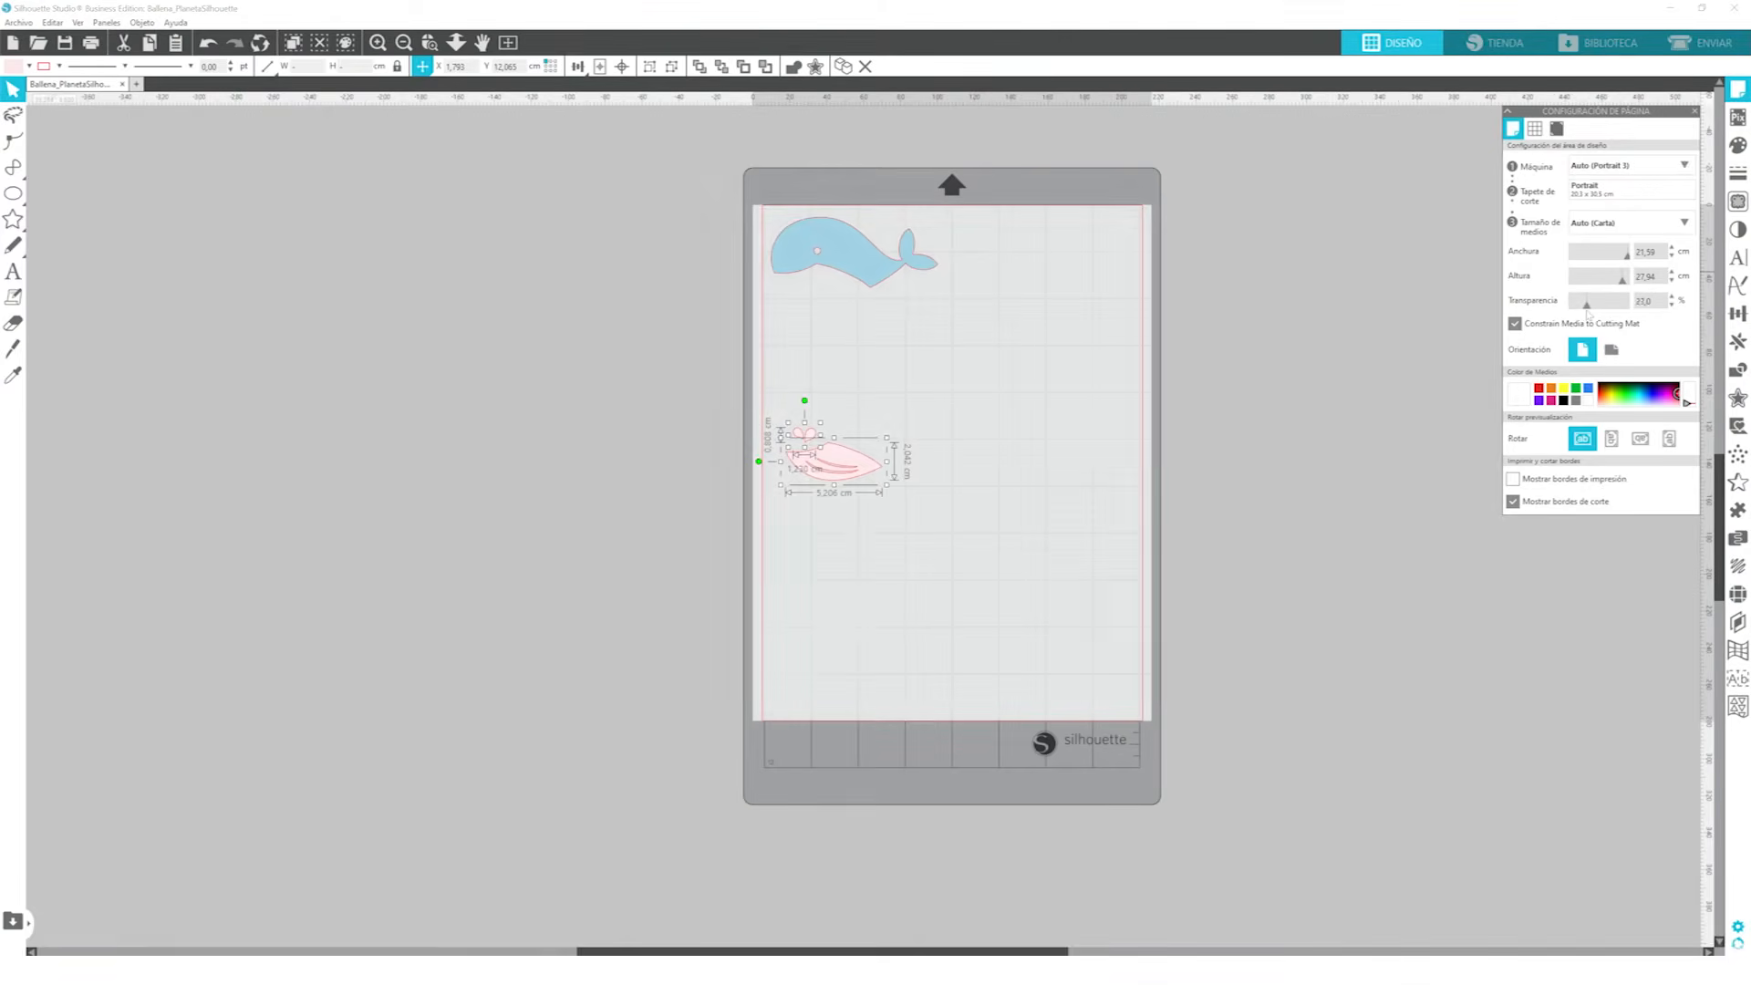
left_click(956, 380)
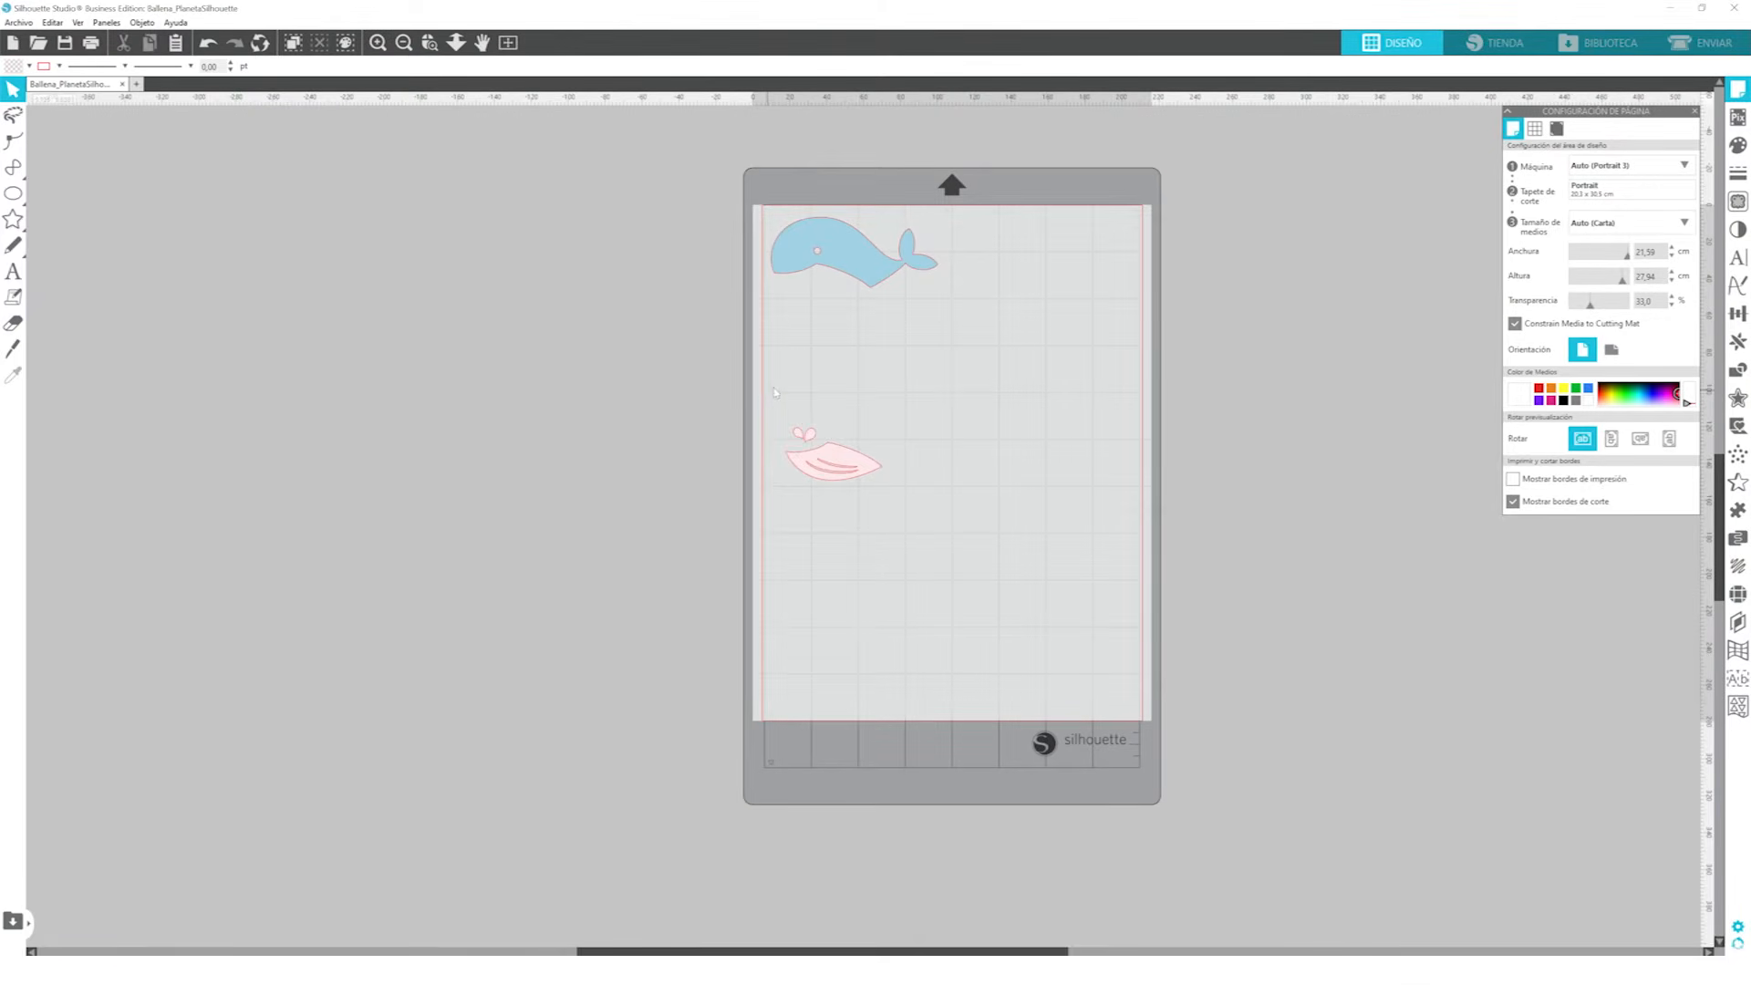
mouse_move(848, 460)
left_mouse_down()
mouse_move(832, 425)
mouse_move(833, 440)
left_mouse_up()
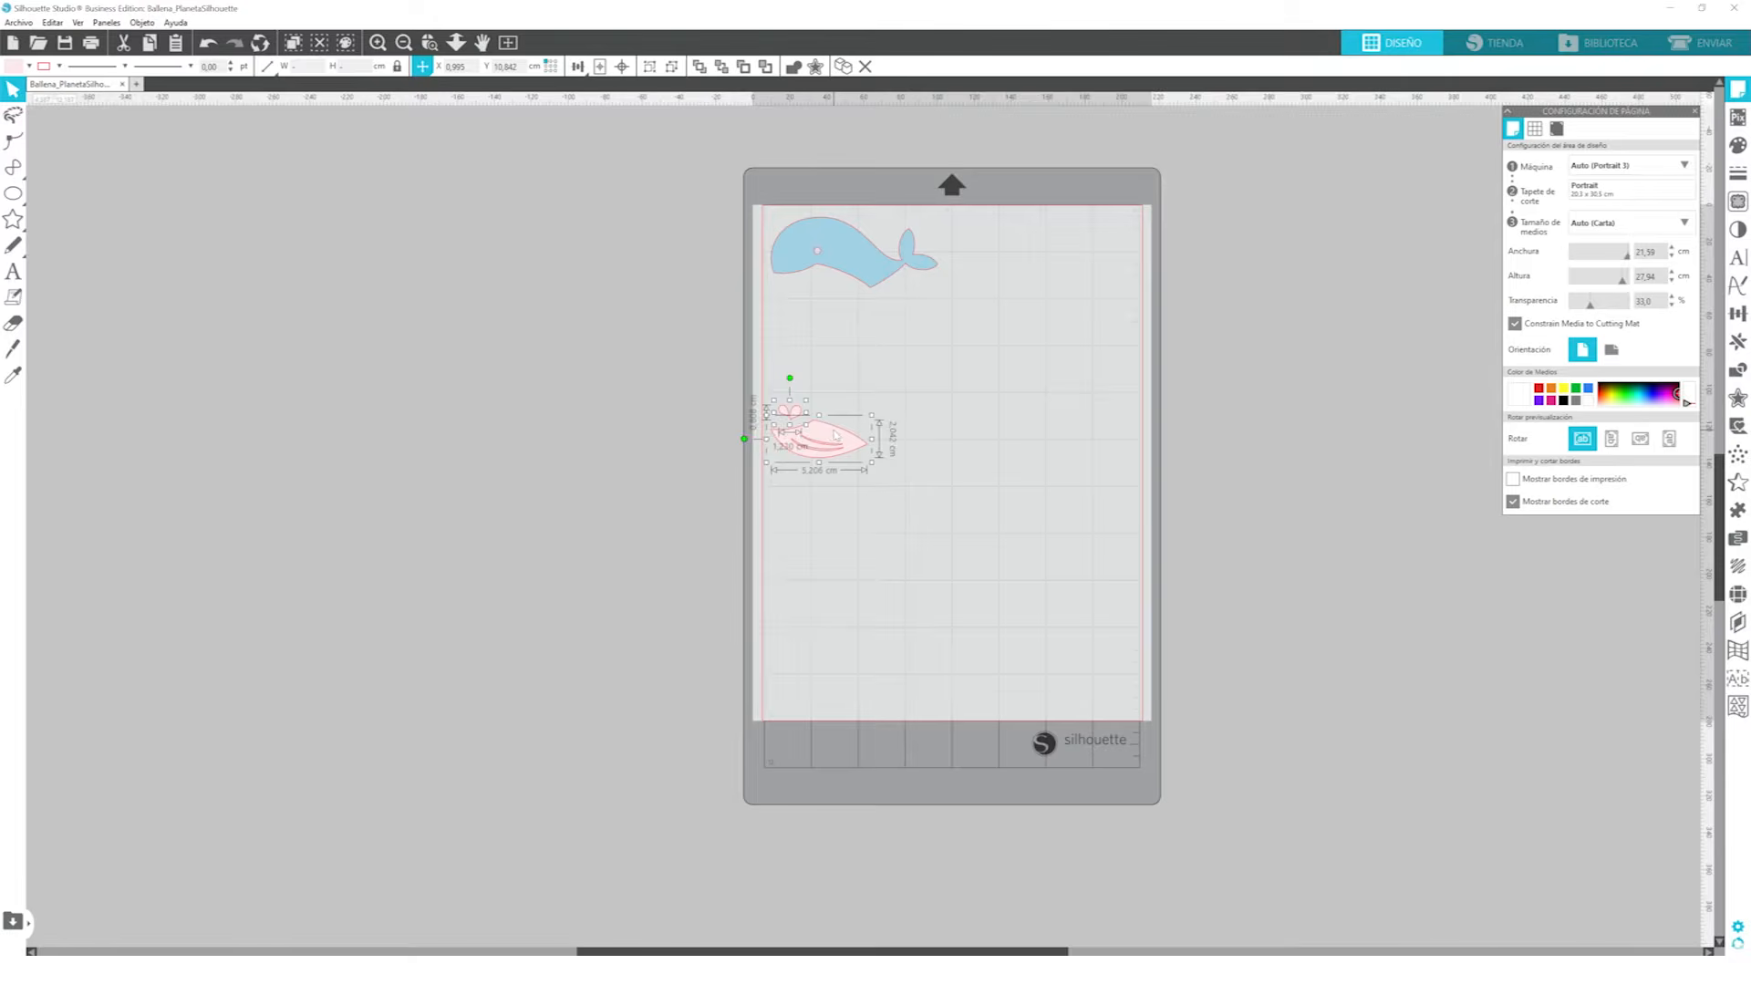
left_click(971, 488)
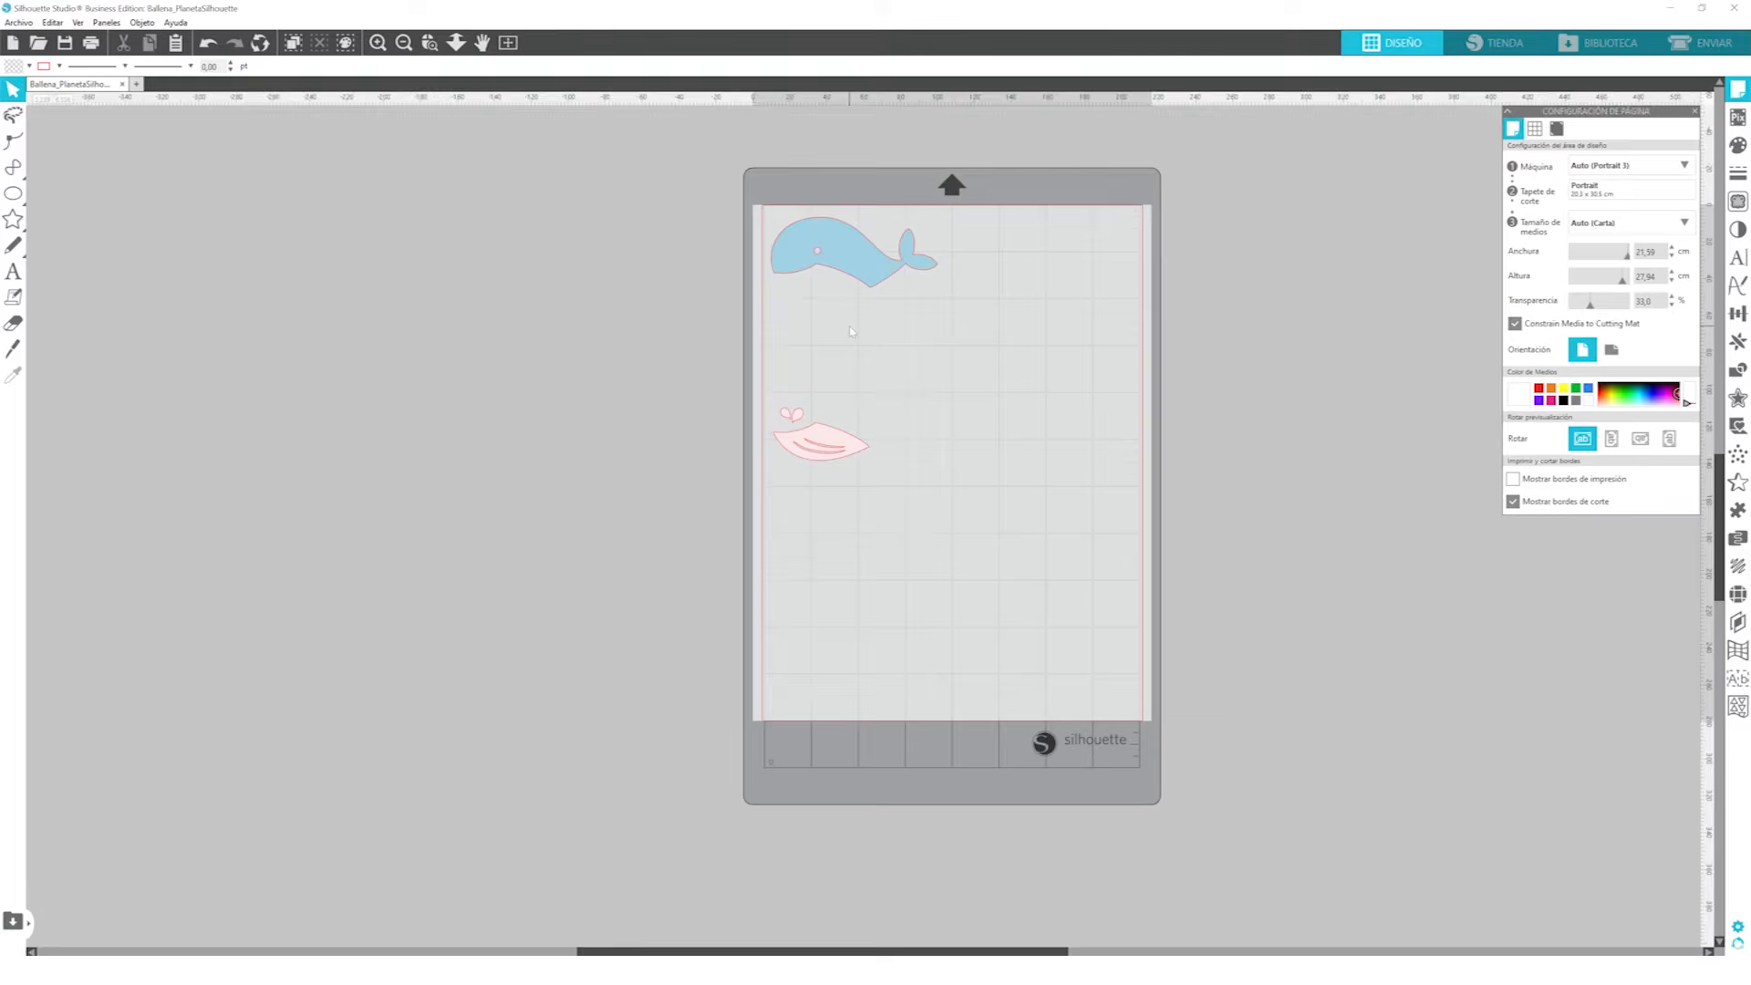
Flip the blue whale body and the pink pieces horizontally
left_click(821, 443)
left_click(850, 258, "shift")
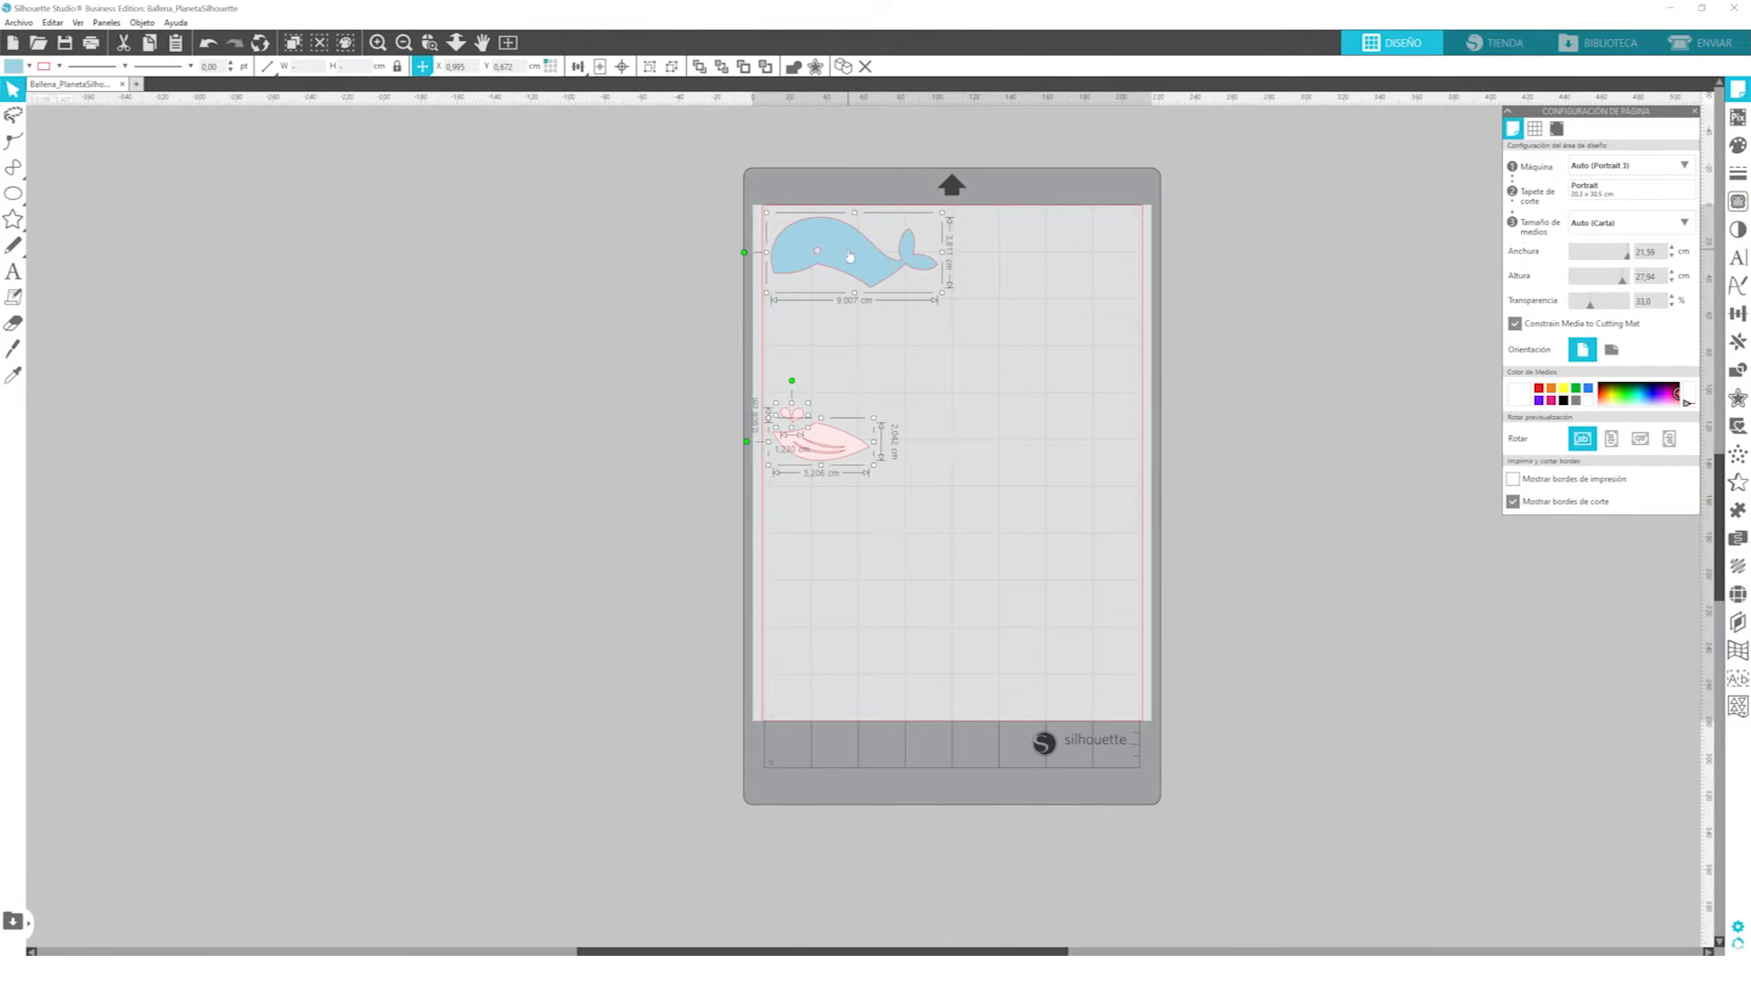
right_click(850, 258)
left_click(917, 387)
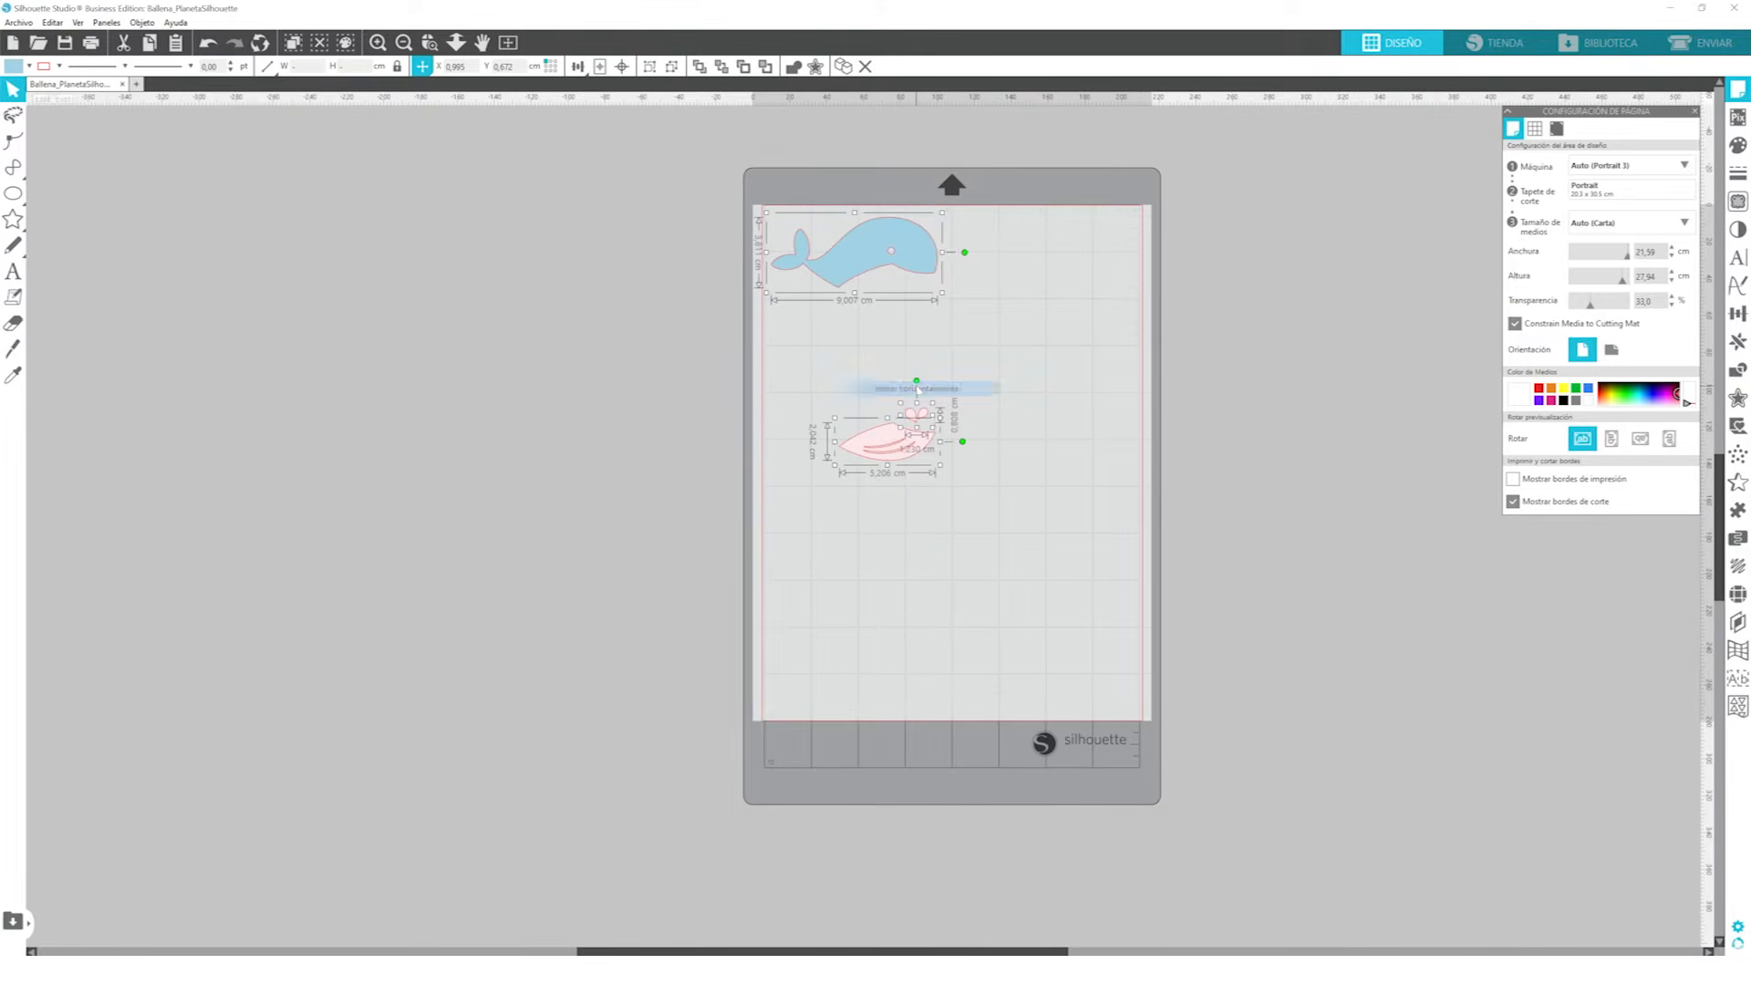
left_click(983, 438)
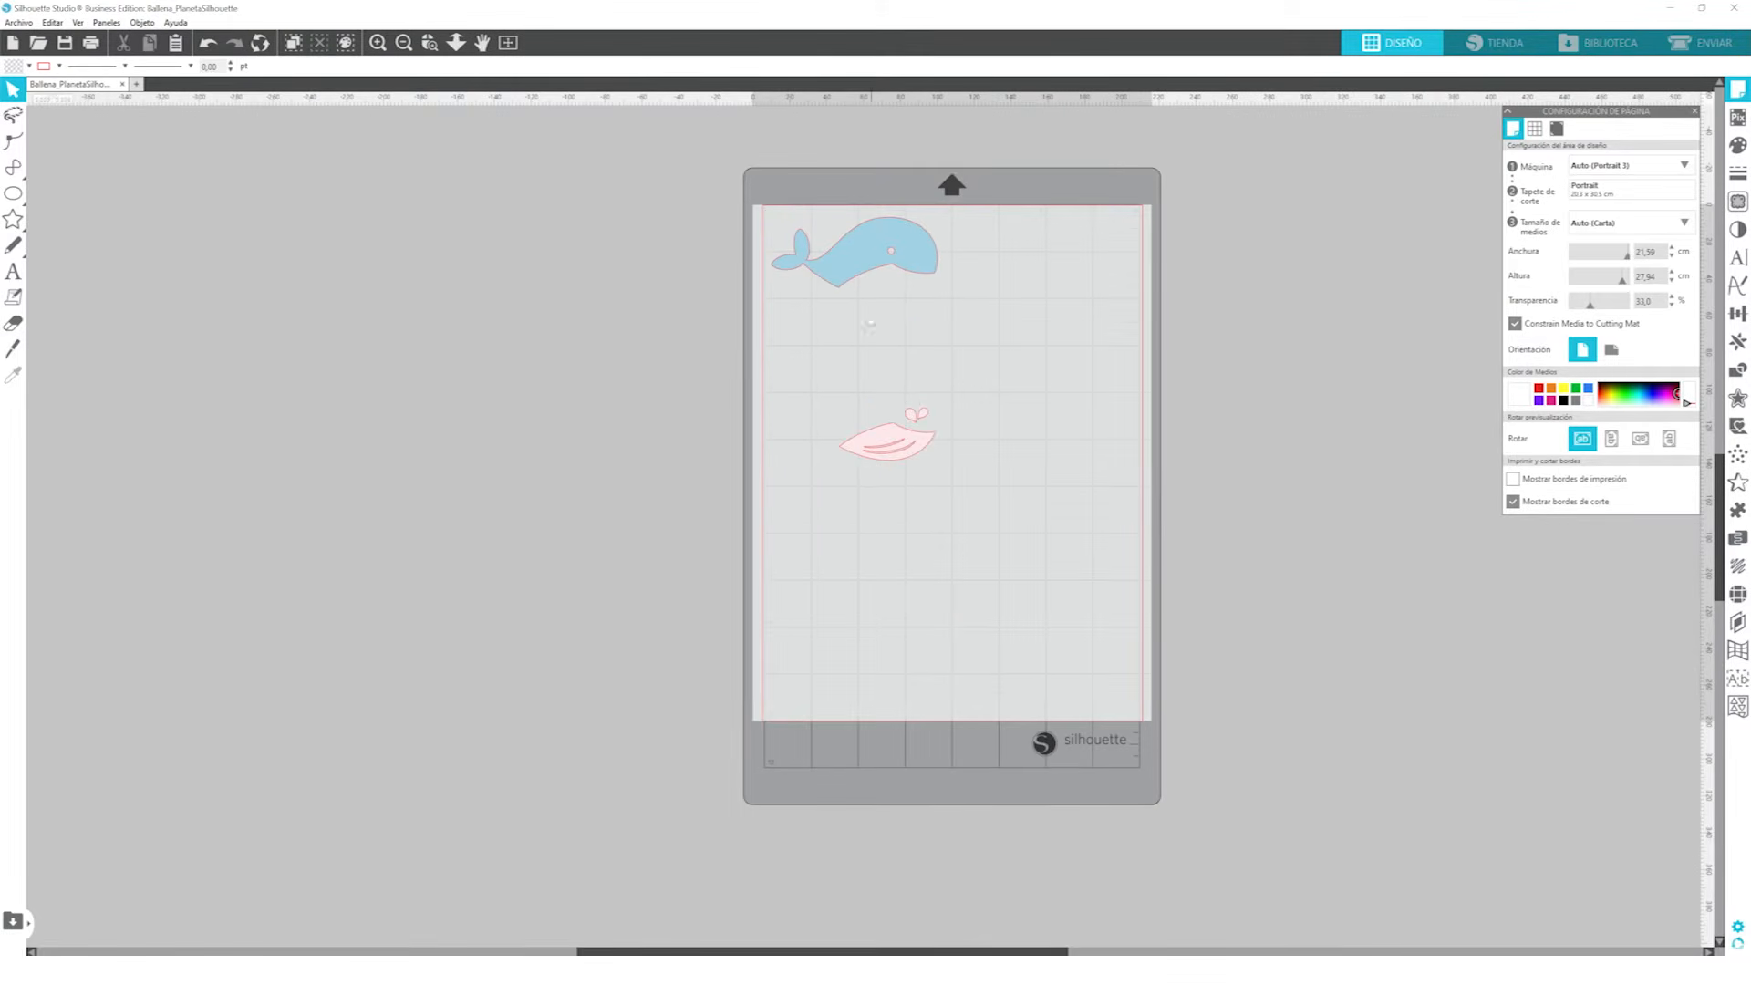
Nudge the mirrored whale body and move the mirrored pink pieces back against the page's left cut border
left_click_drag(835, 285, 834, 282)
left_click(787, 362)
left_click_drag(787, 362, 963, 540)
left_click_drag(920, 452, 848, 445)
left_click(928, 470)
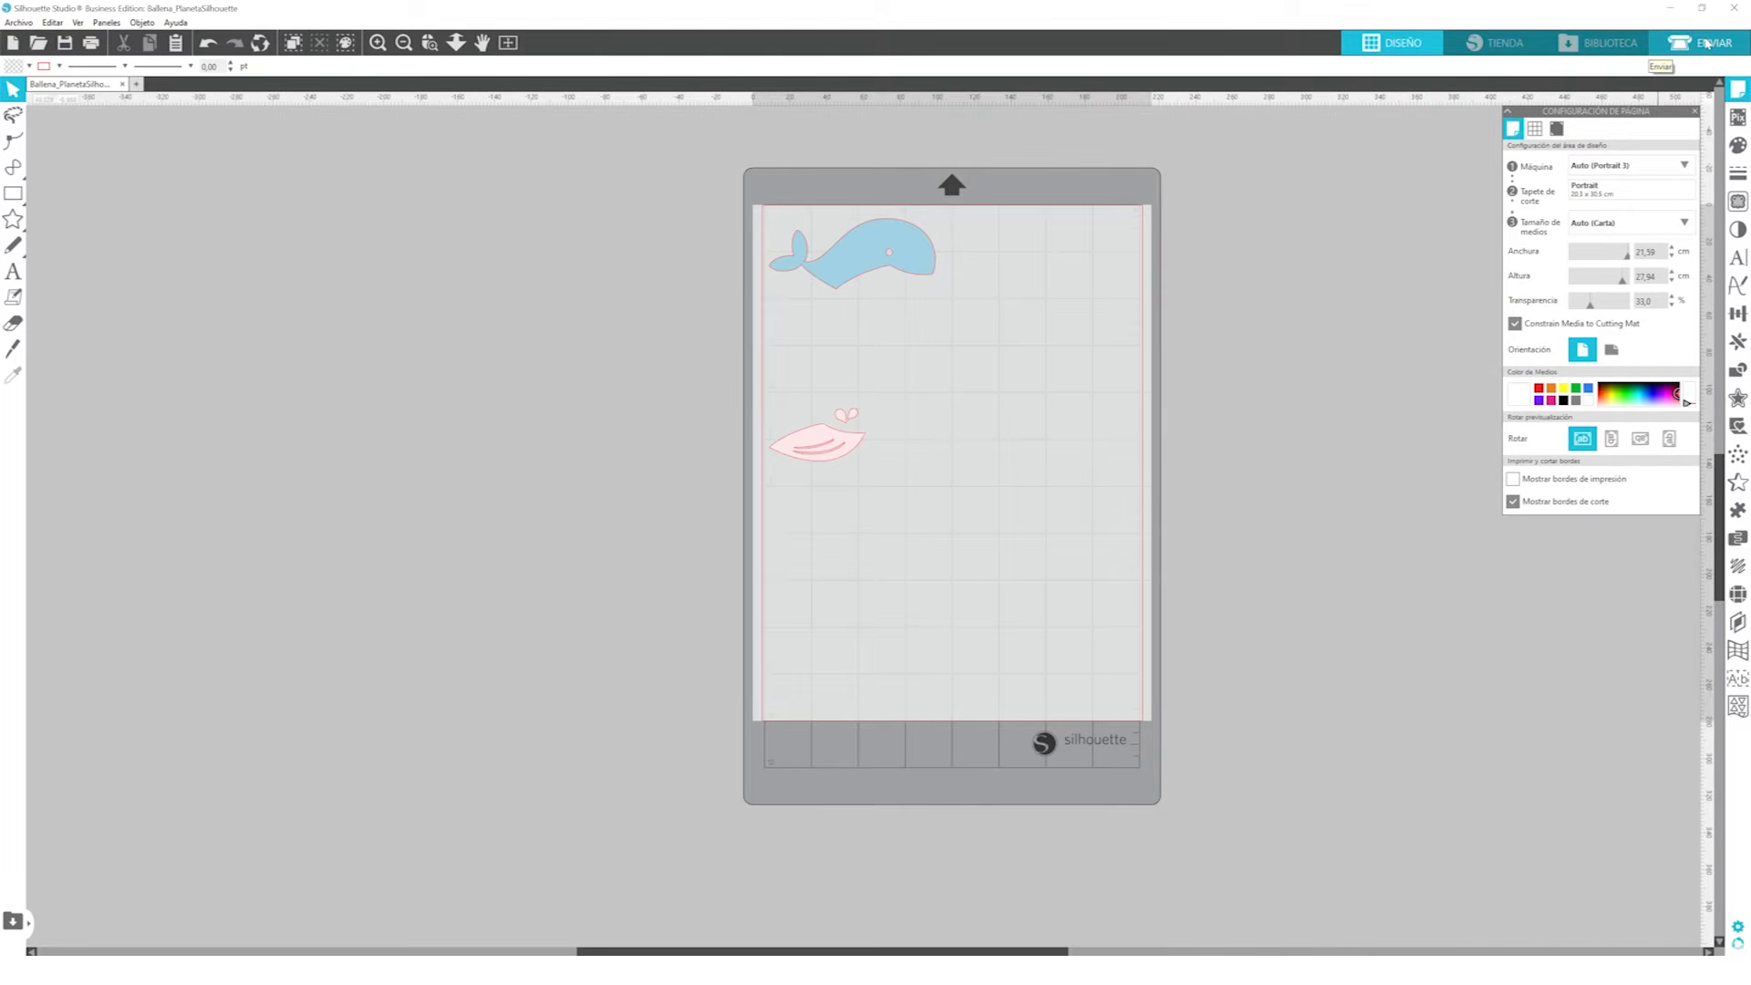
In the send settings, choose the material Transferencia de calor, suave and set the cutting pressure to 18
left_click(1707, 43)
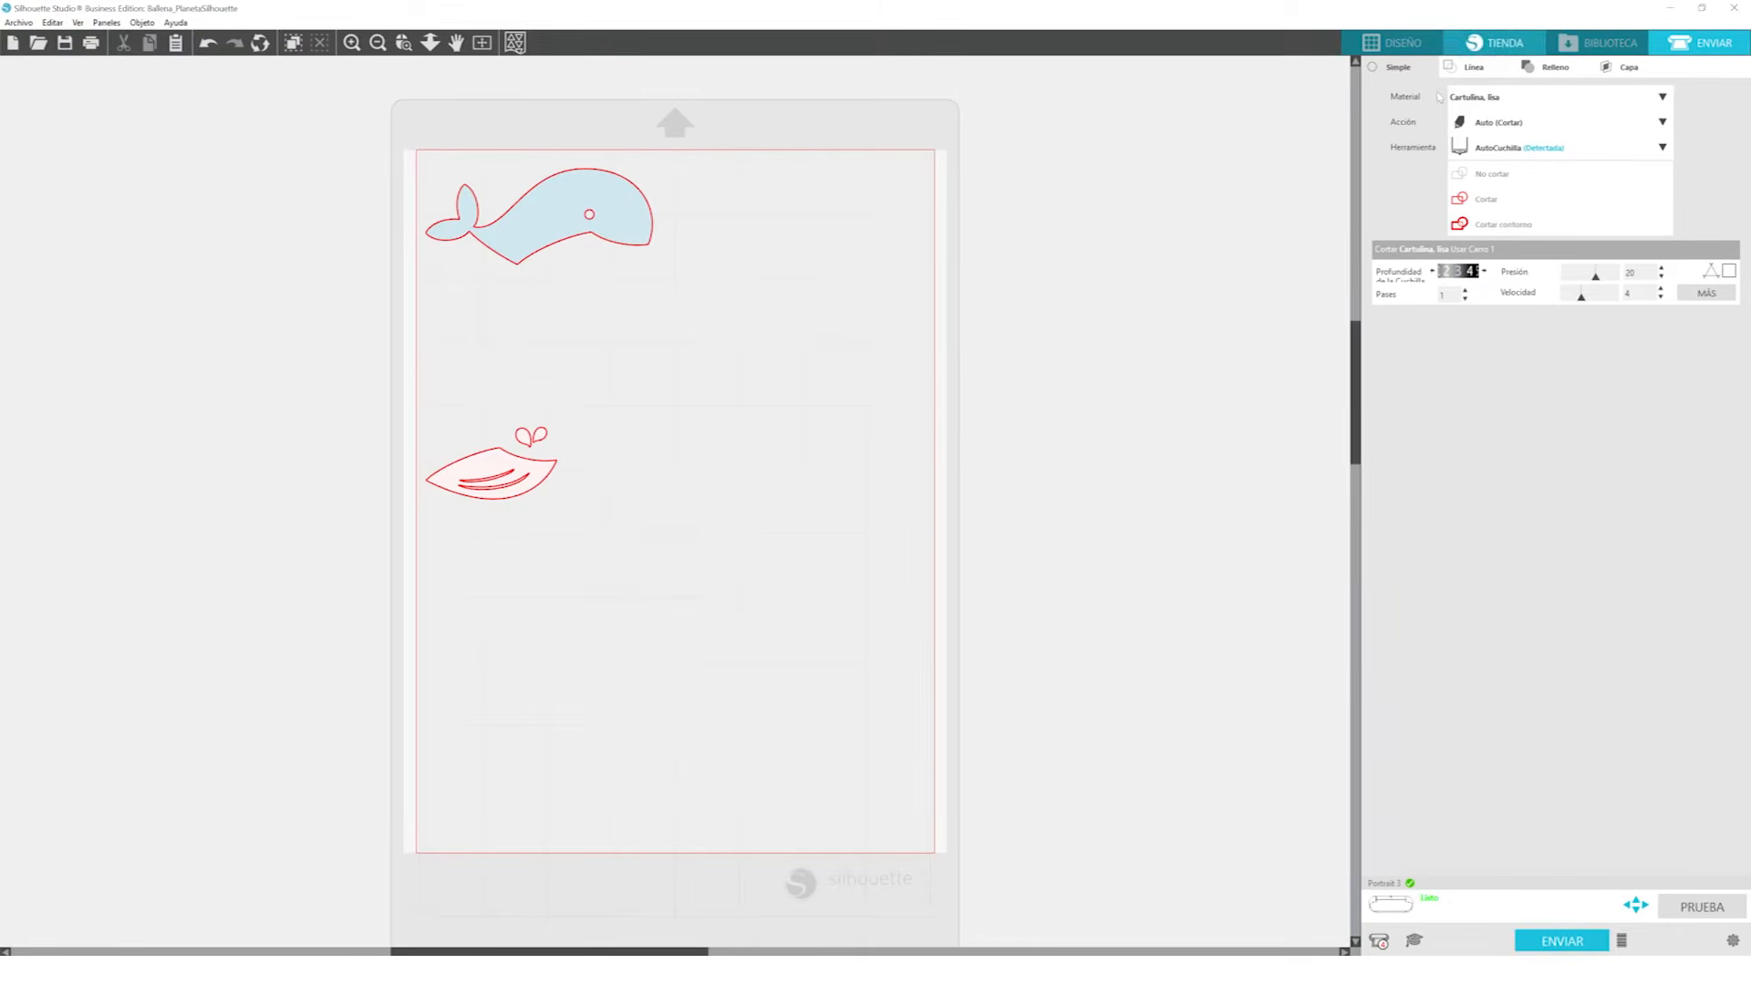
left_click(1498, 99)
scroll(1536, 526, "down", 2)
scroll(1538, 524, "down", 3)
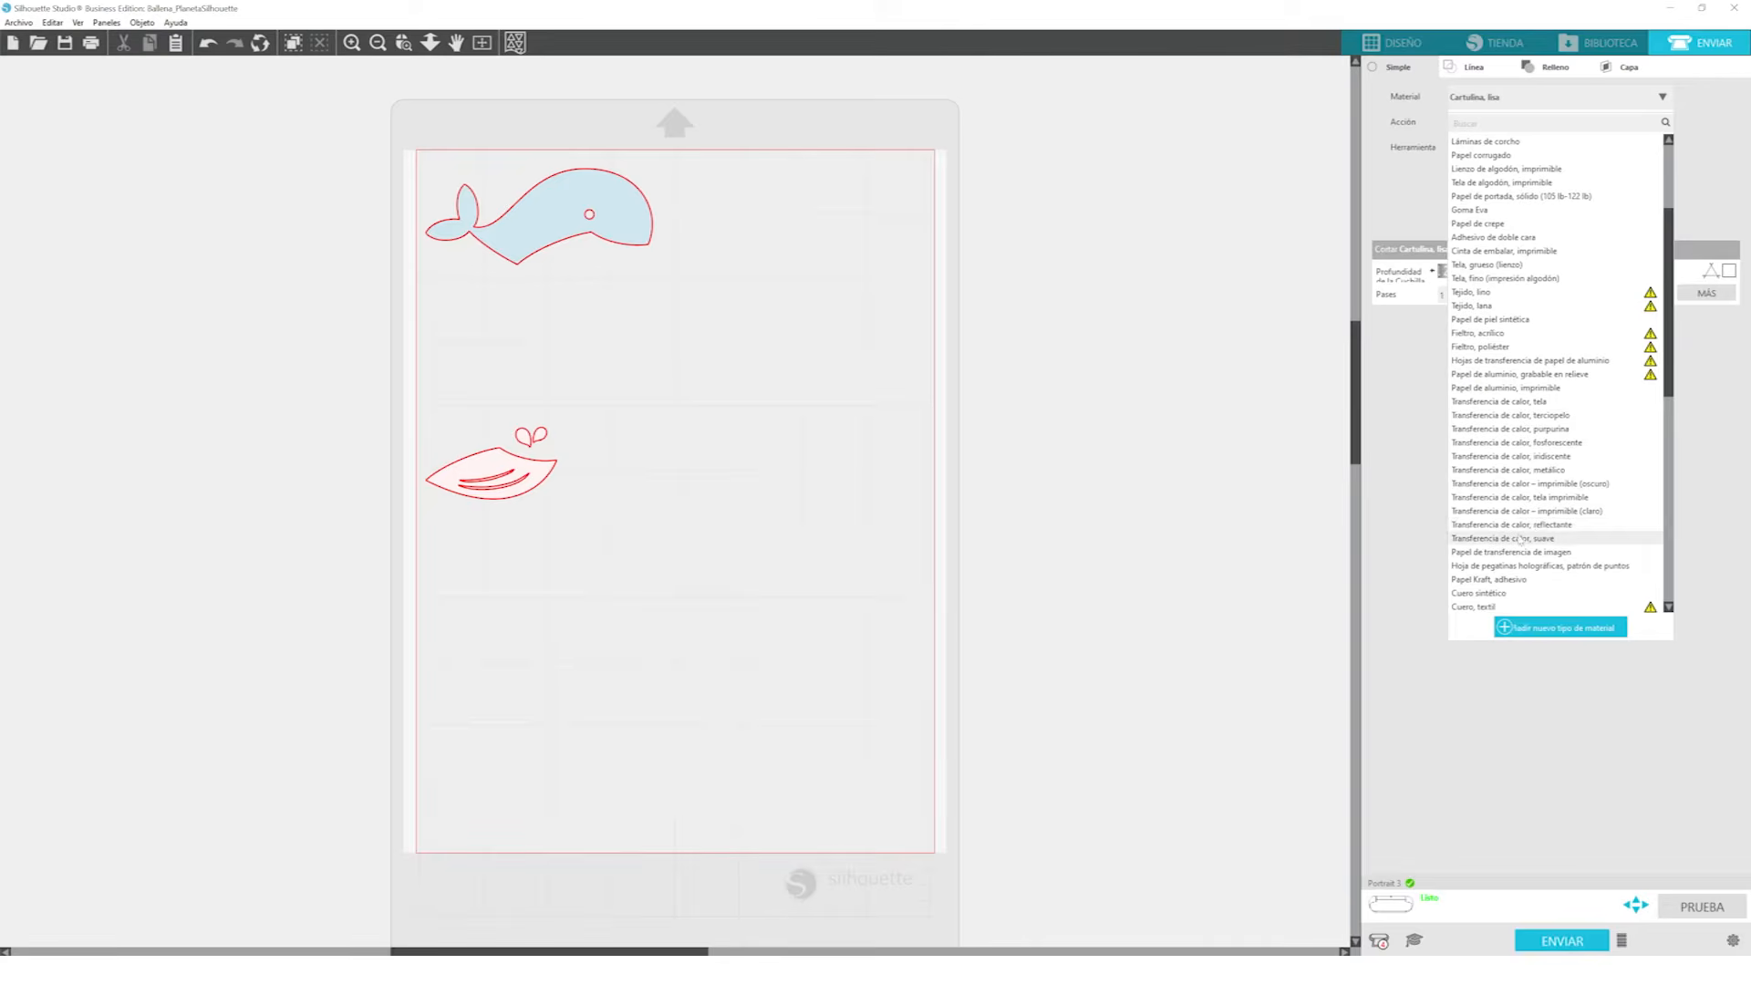
left_click(1500, 539)
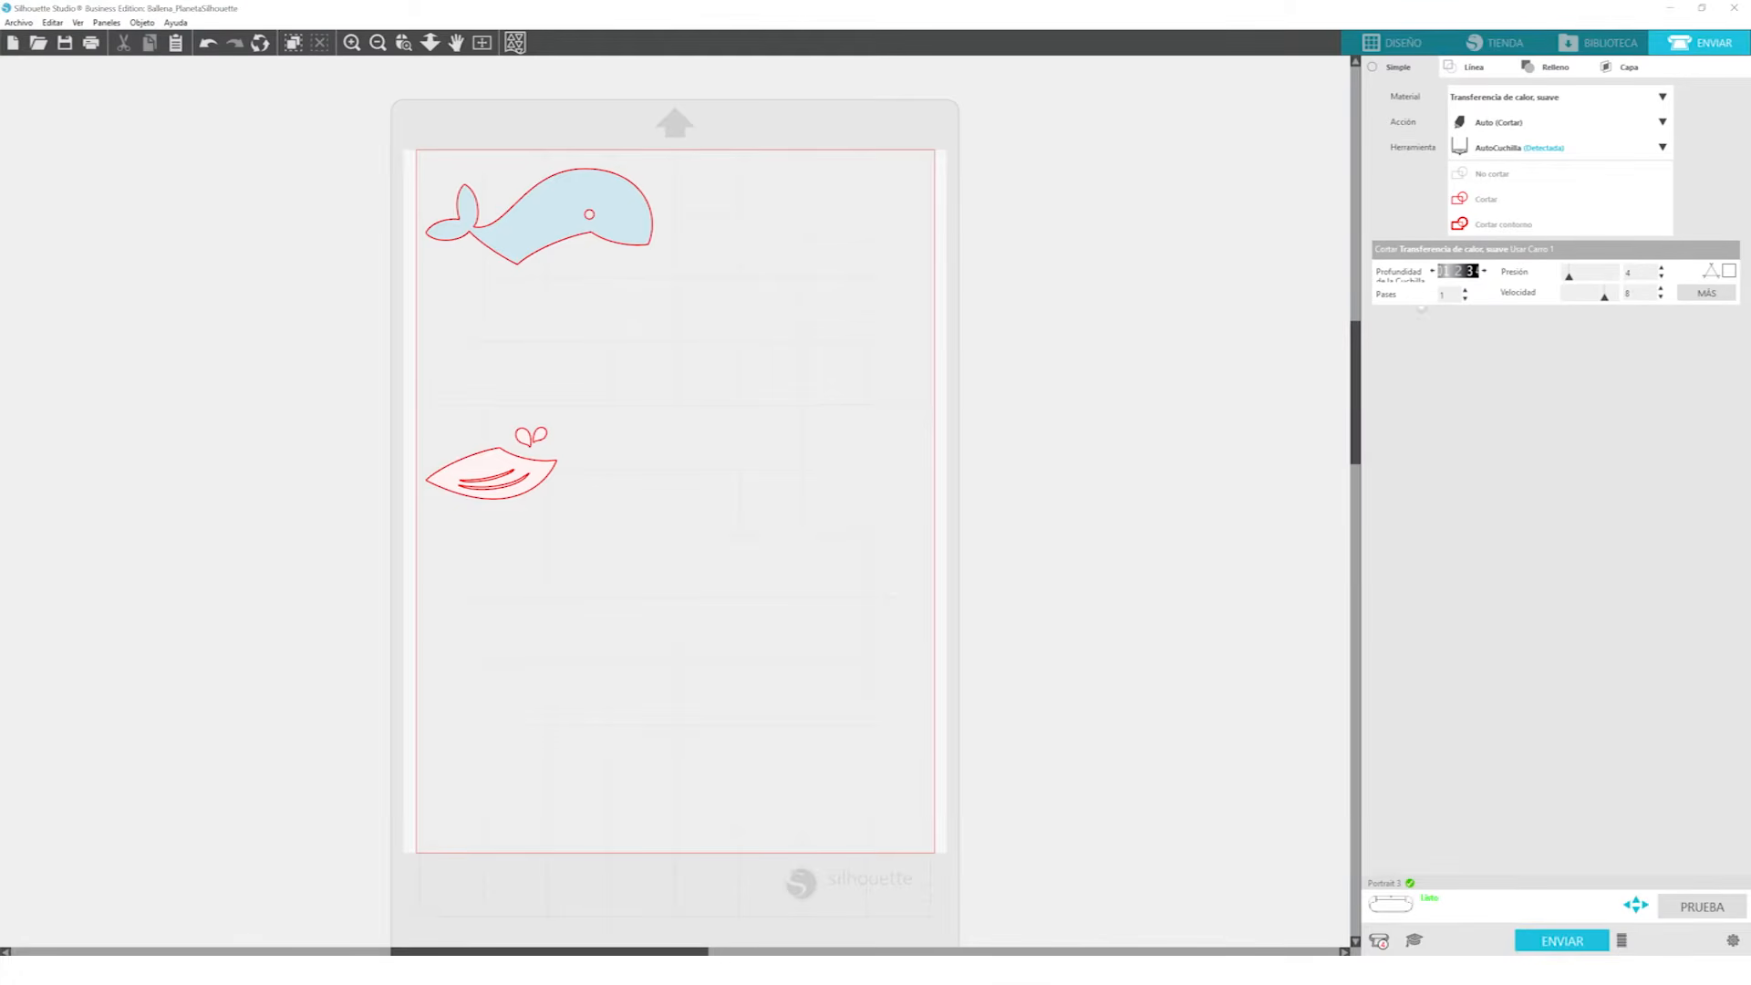
left_click_drag(1598, 286, 1590, 285)
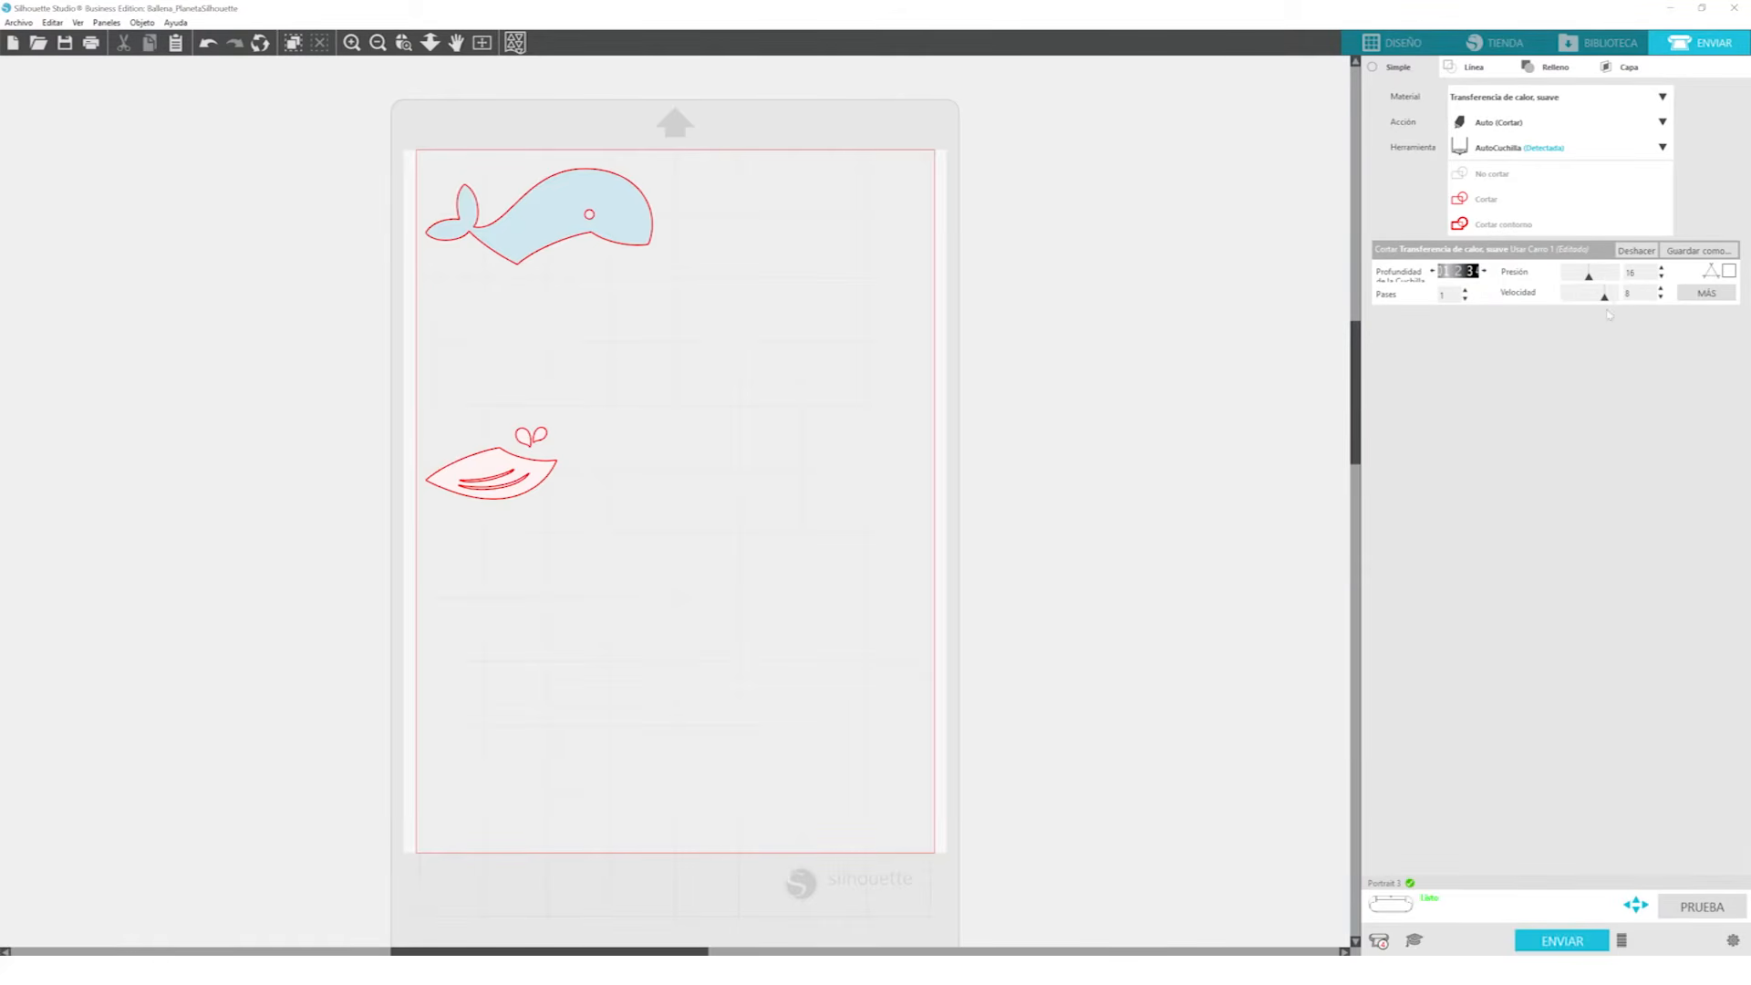